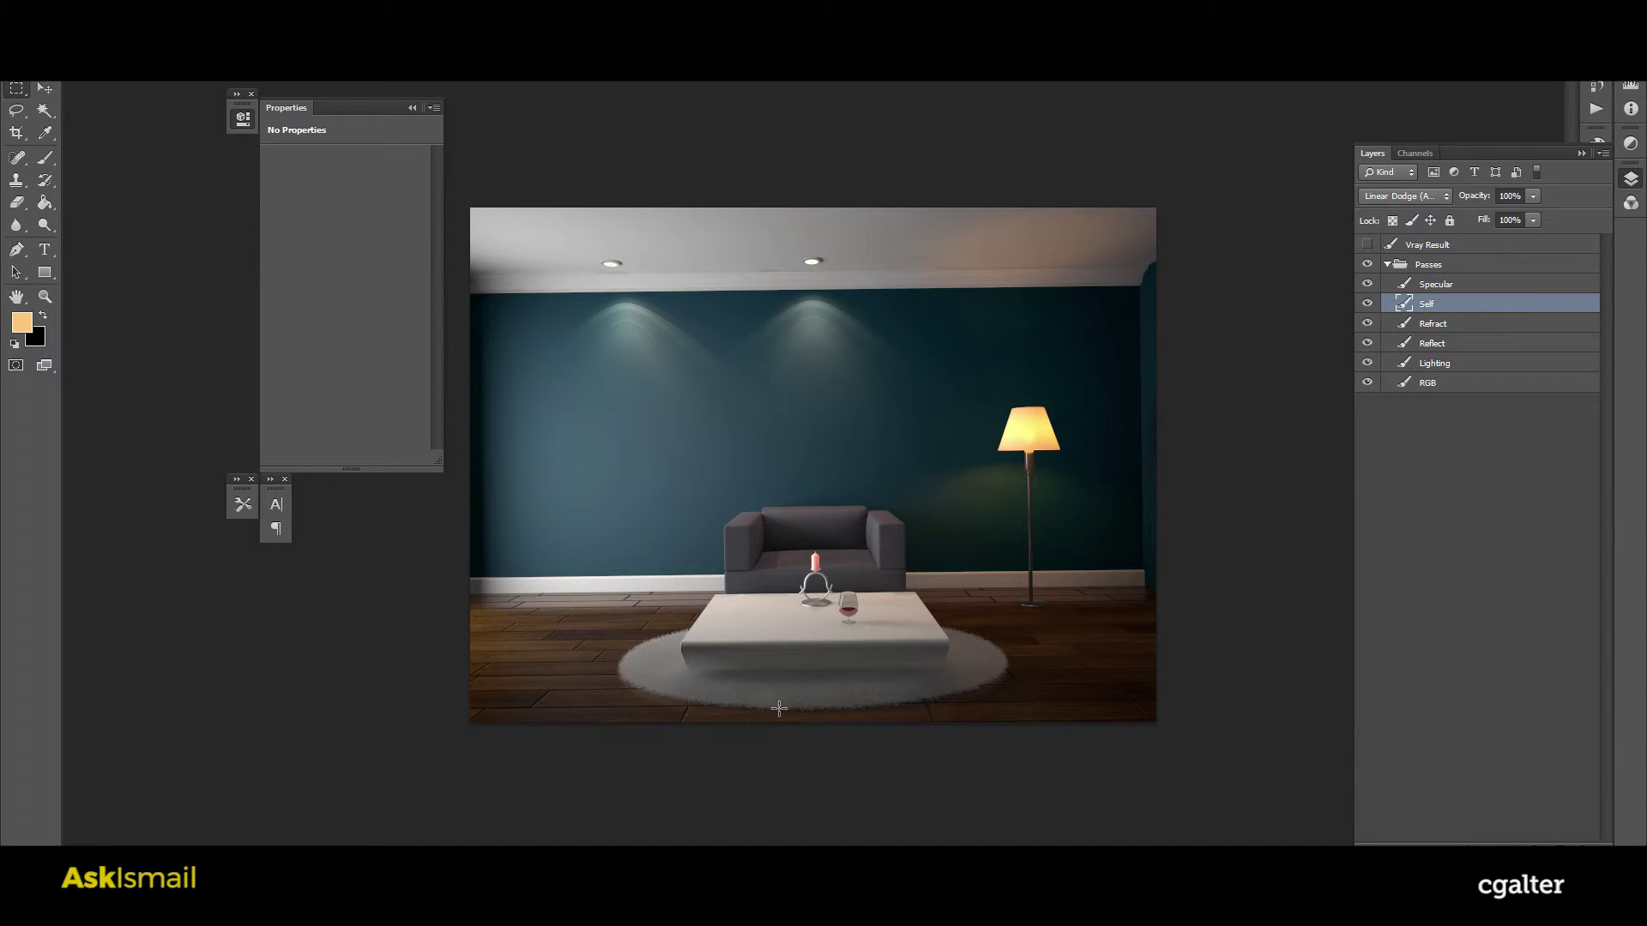
Show the list of V-Ray render elements on the Render Elements tab of Render Setup.
{"action": "scroll", "coordinate": [710, 669], "scroll_direction": "up", "scroll_amount": 5}
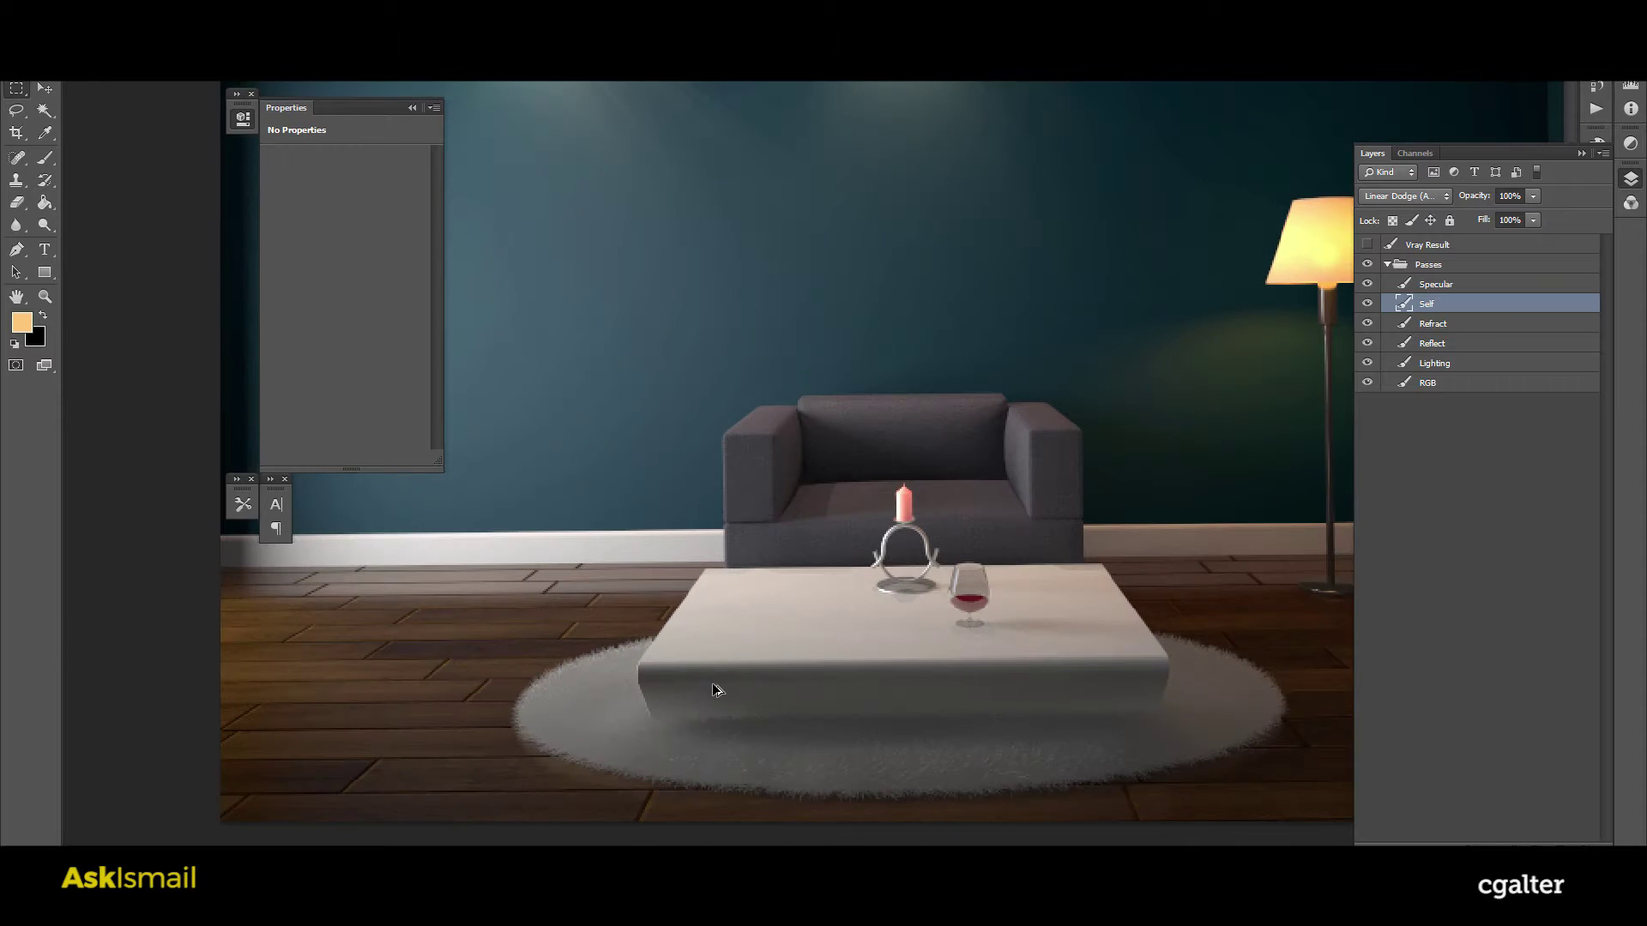
{"action": "scroll", "coordinate": [751, 729], "scroll_direction": "down", "scroll_amount": 1}
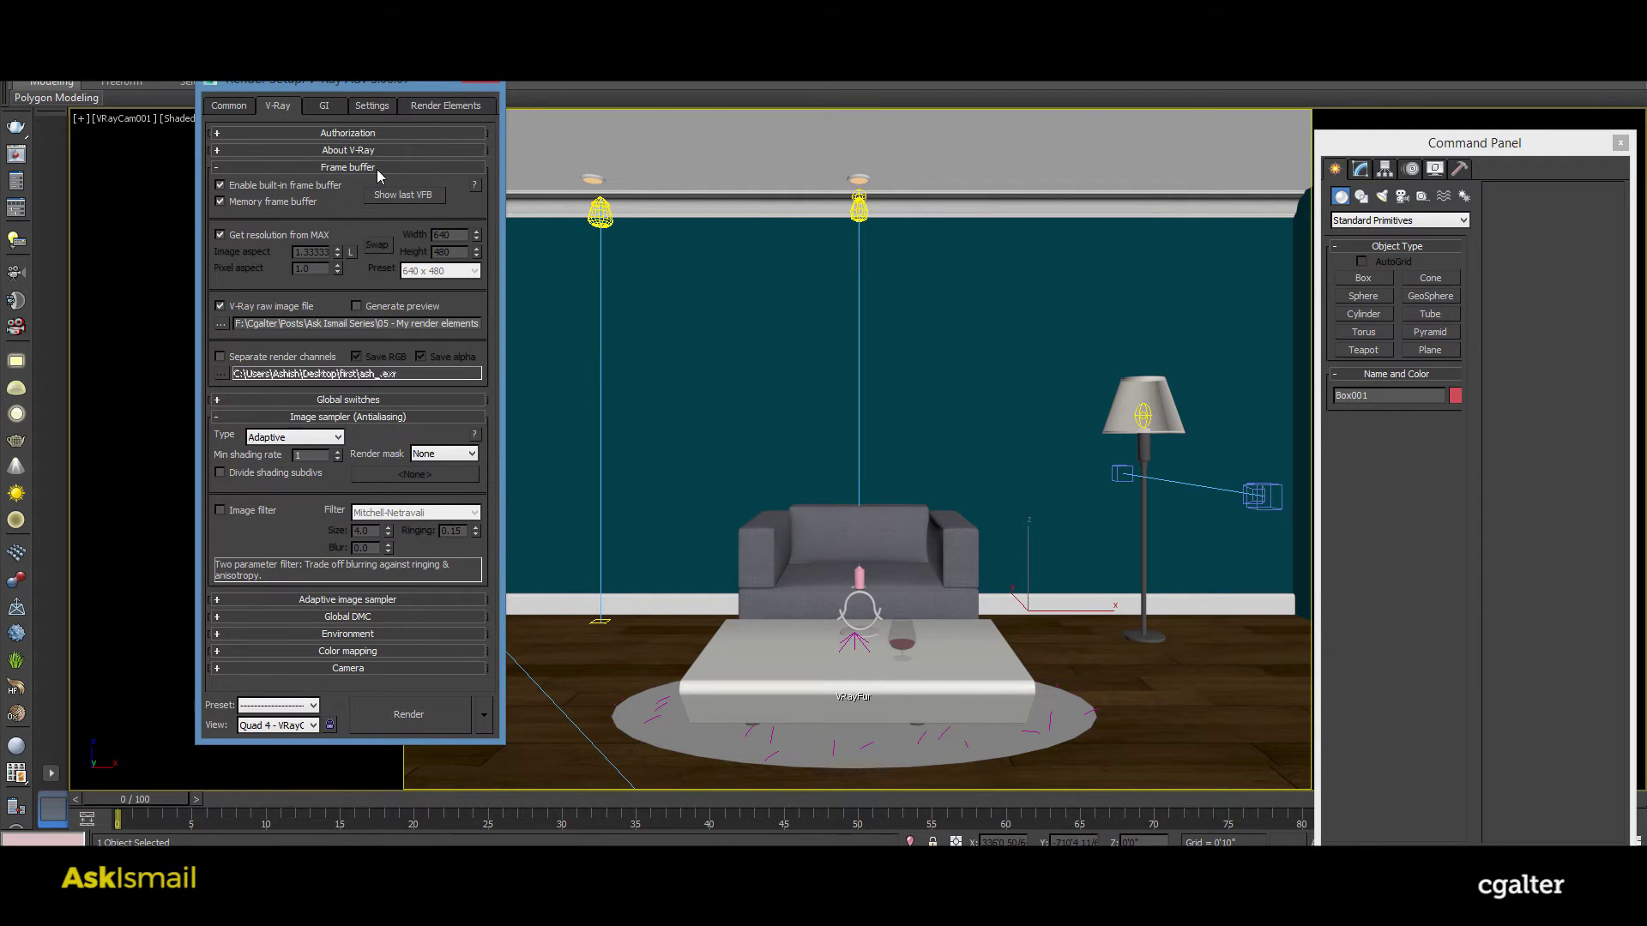
{"action": "left_click", "coordinate": [429, 106]}
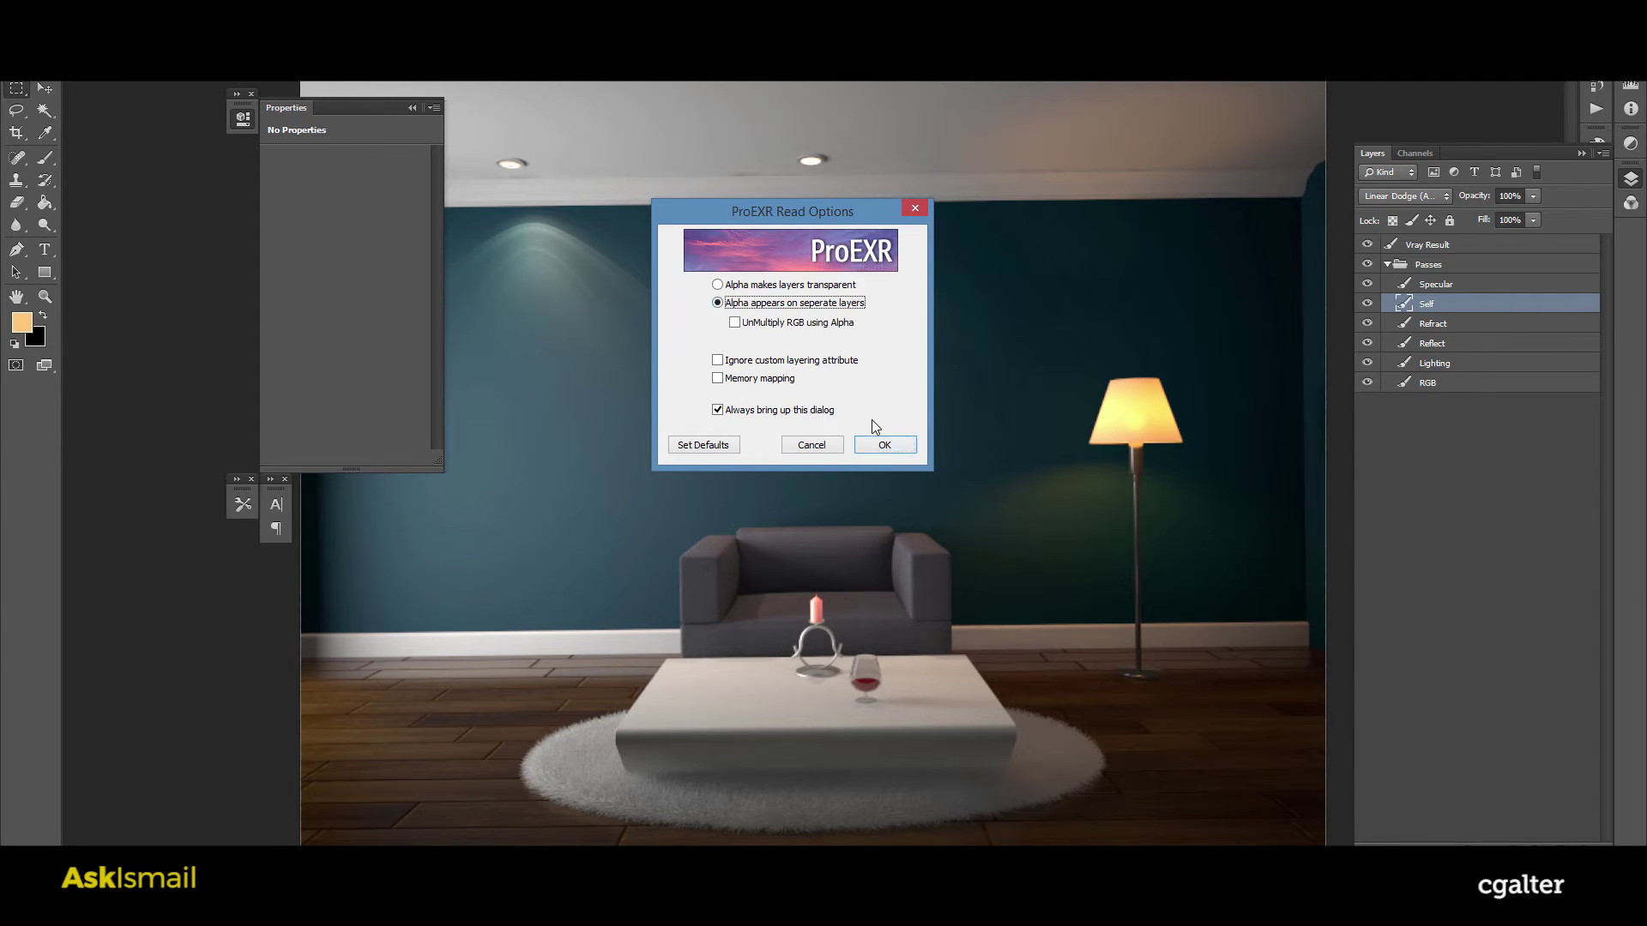
In ProEXR Read Options, load alpha as separate layers rather than transparency.
{"action": "left_click", "coordinate": [777, 286]}
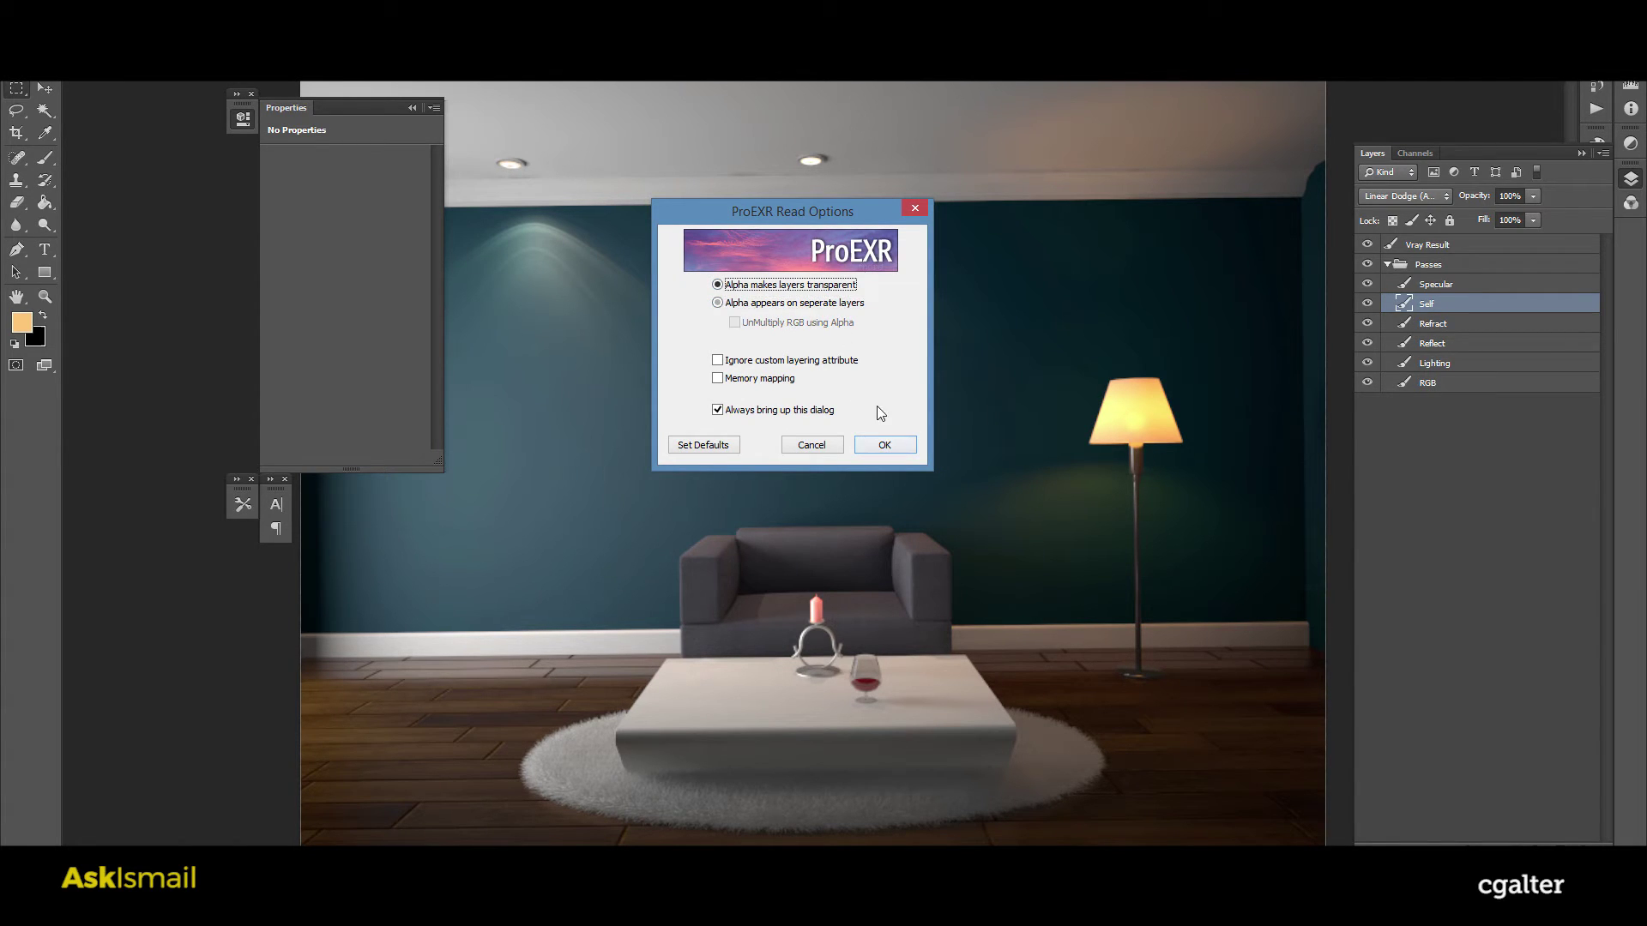
{"action": "left_click", "coordinate": [768, 304]}
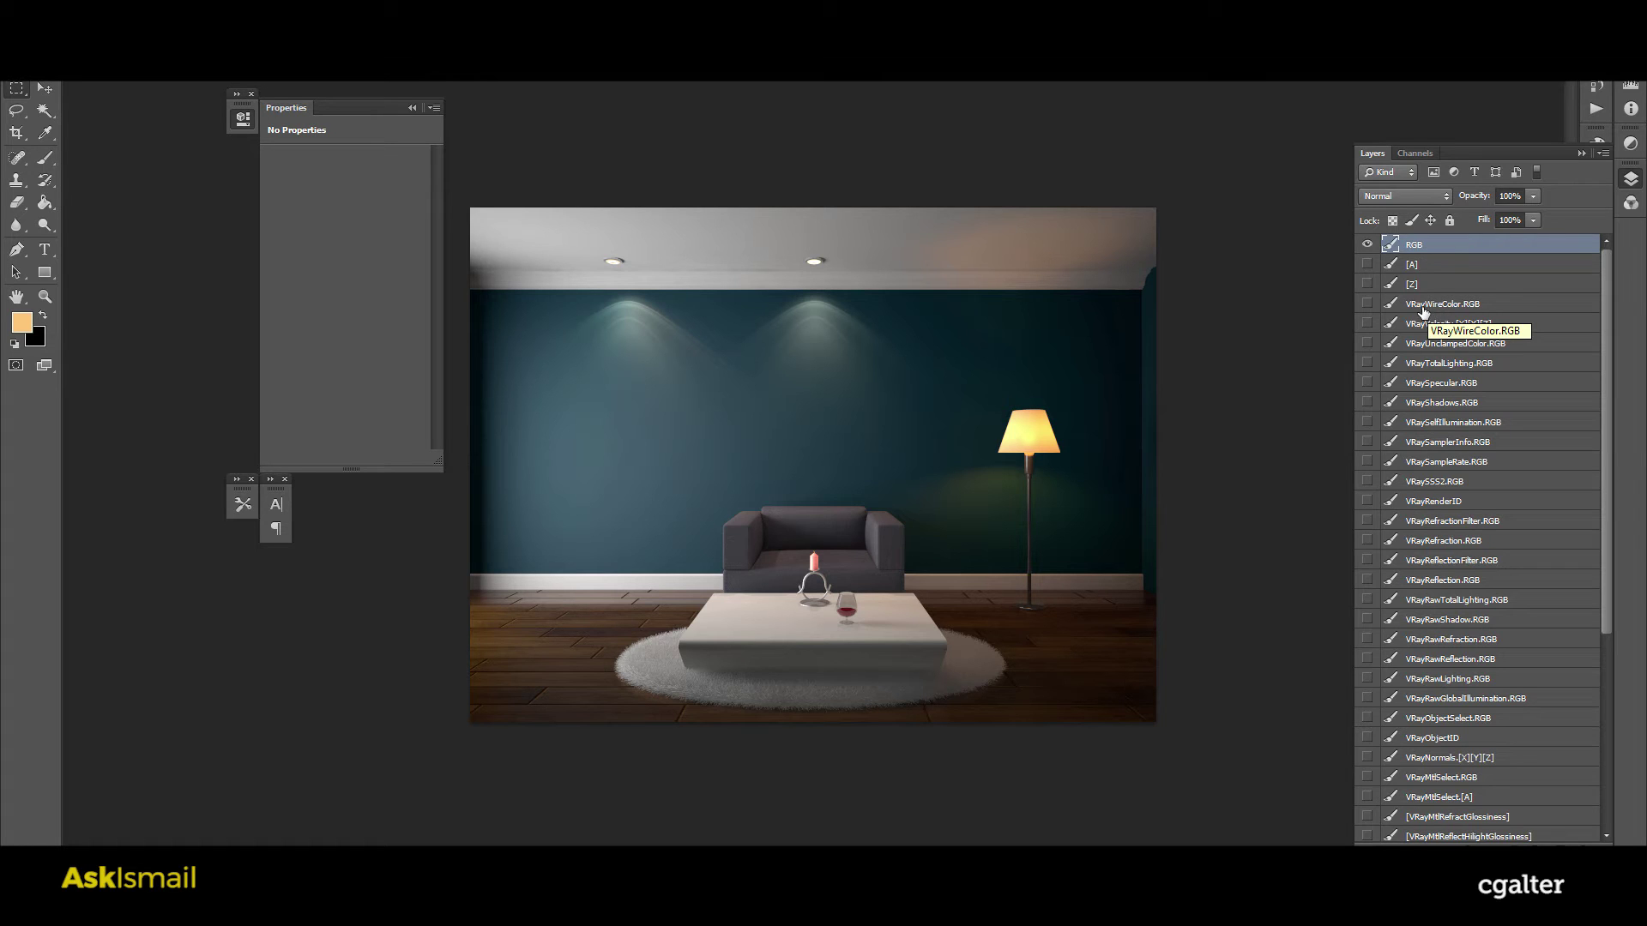
Group the [A] and [Z] channel layers into a new group.
{"action": "left_click", "coordinate": [1482, 284]}
{"action": "scroll", "coordinate": [1535, 634], "scroll_direction": "down", "scroll_amount": 5}
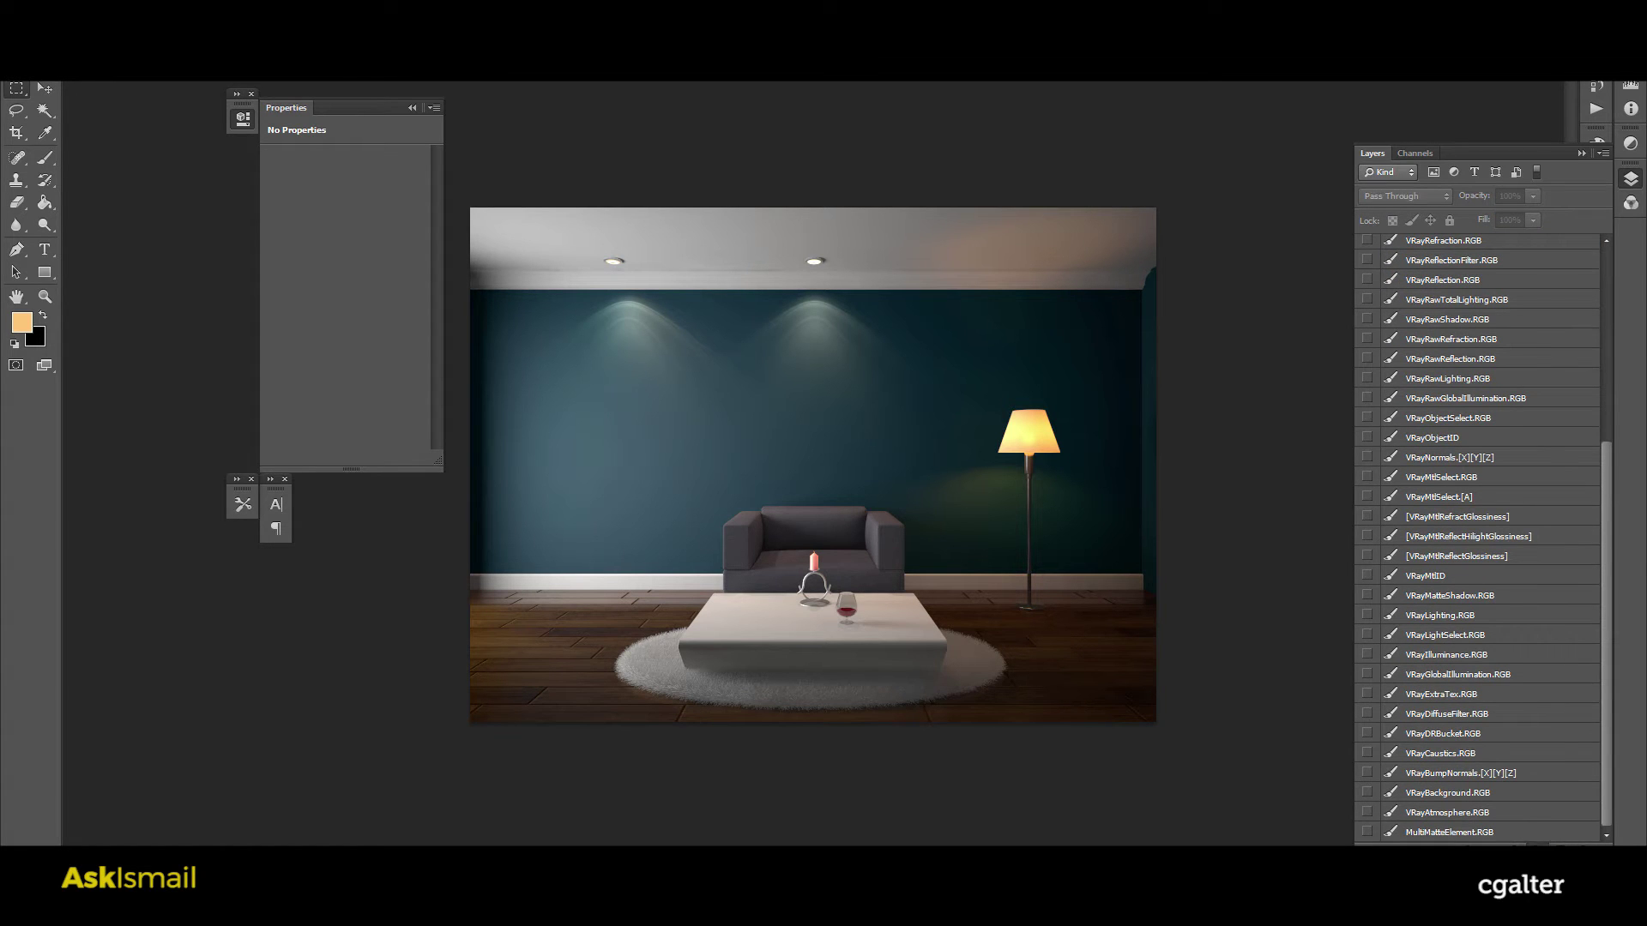
{"action": "key", "text": "ctrl+g"}
Gather the remaining channel layers into that group, collapse it and rename it Other.
{"action": "left_click", "coordinate": [1433, 294]}
{"action": "scroll", "coordinate": [1441, 543], "scroll_direction": "down", "scroll_amount": 5}
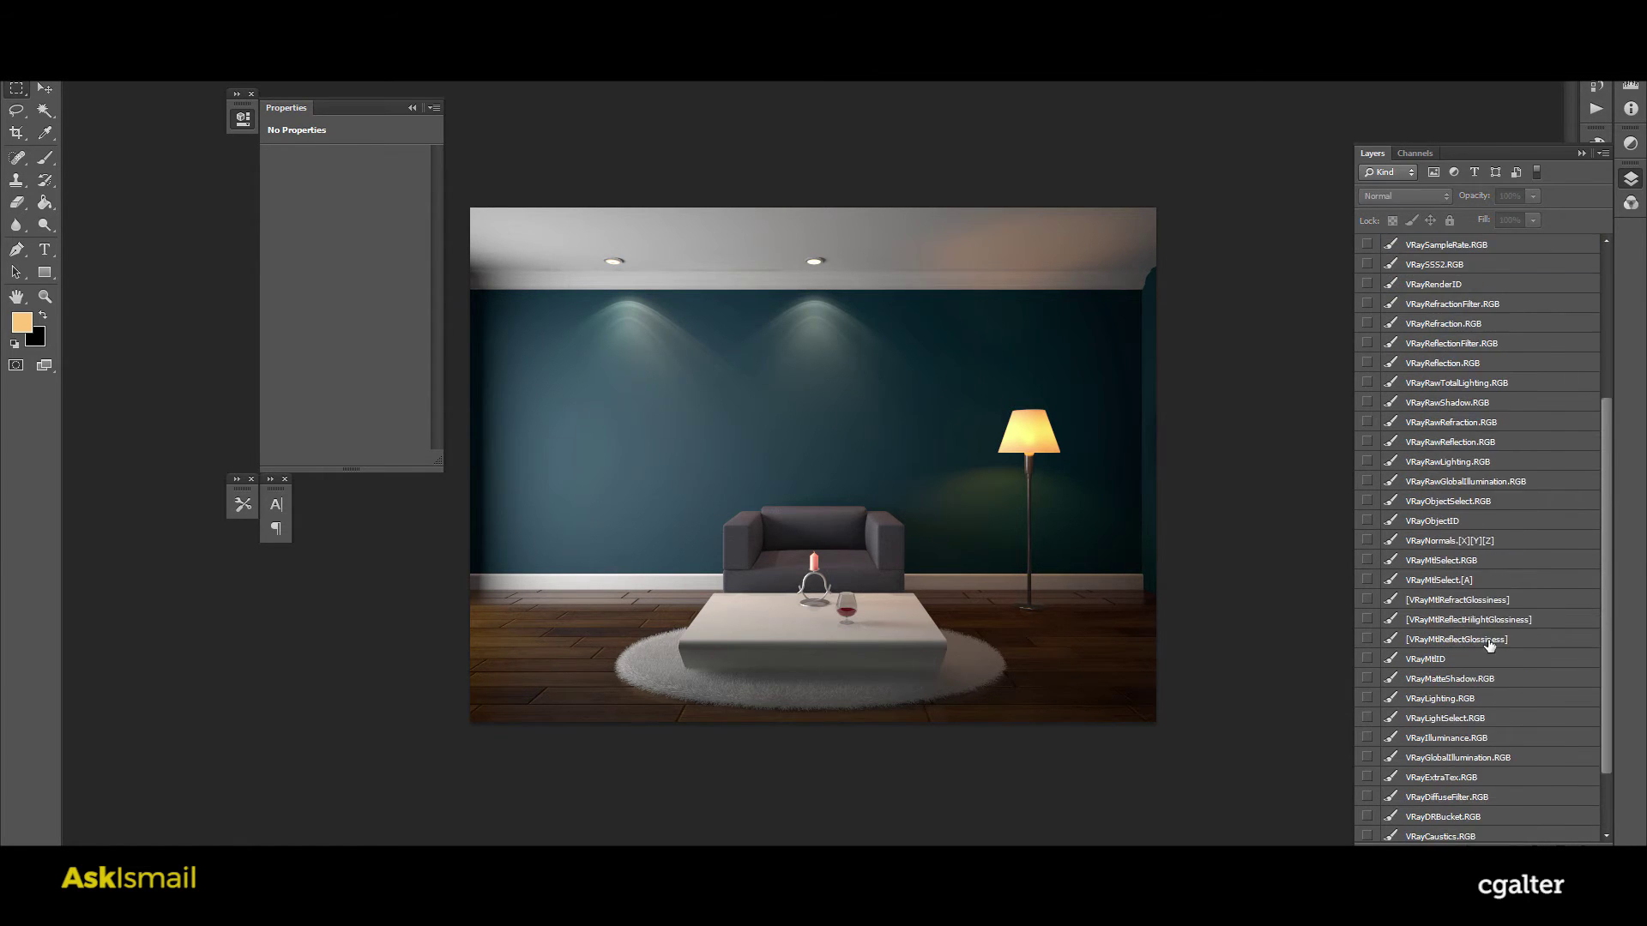
{"action": "left_click", "coordinate": [1452, 835], "text": "shift"}
{"action": "scroll", "coordinate": [1429, 311], "scroll_direction": "up", "scroll_amount": 5}
{"action": "left_click_drag", "start_coordinate": [1429, 311], "coordinate": [1403, 270]}
{"action": "scroll", "coordinate": [1470, 772], "scroll_direction": "down", "scroll_amount": 5}
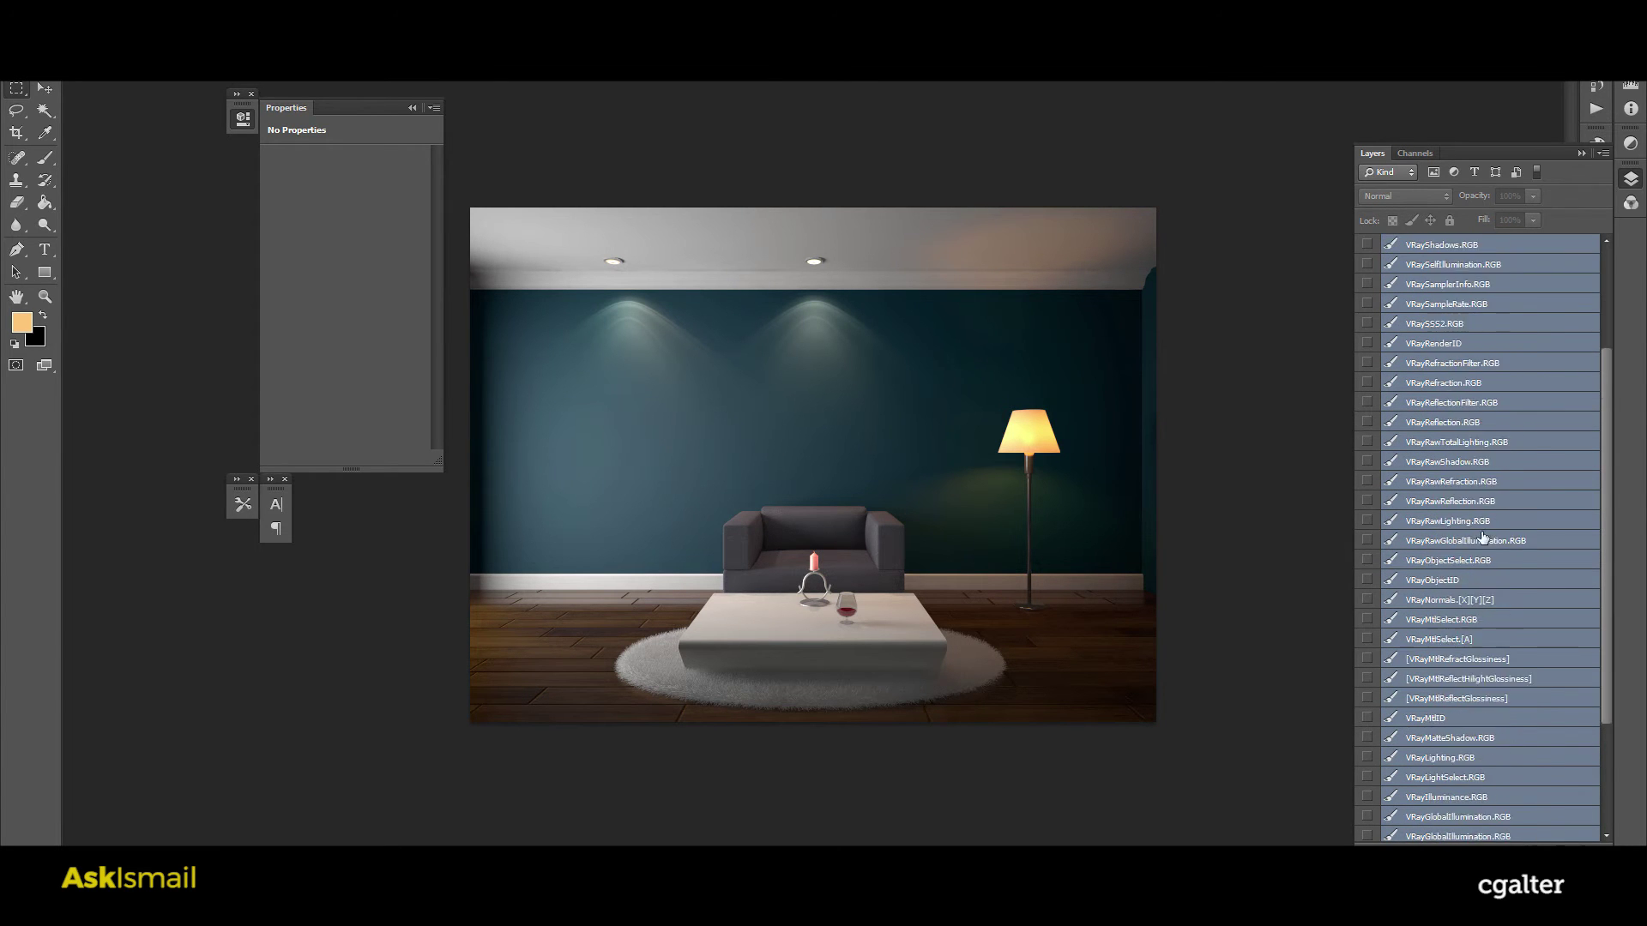
{"action": "left_click_drag", "start_coordinate": [1438, 825], "coordinate": [1434, 832]}
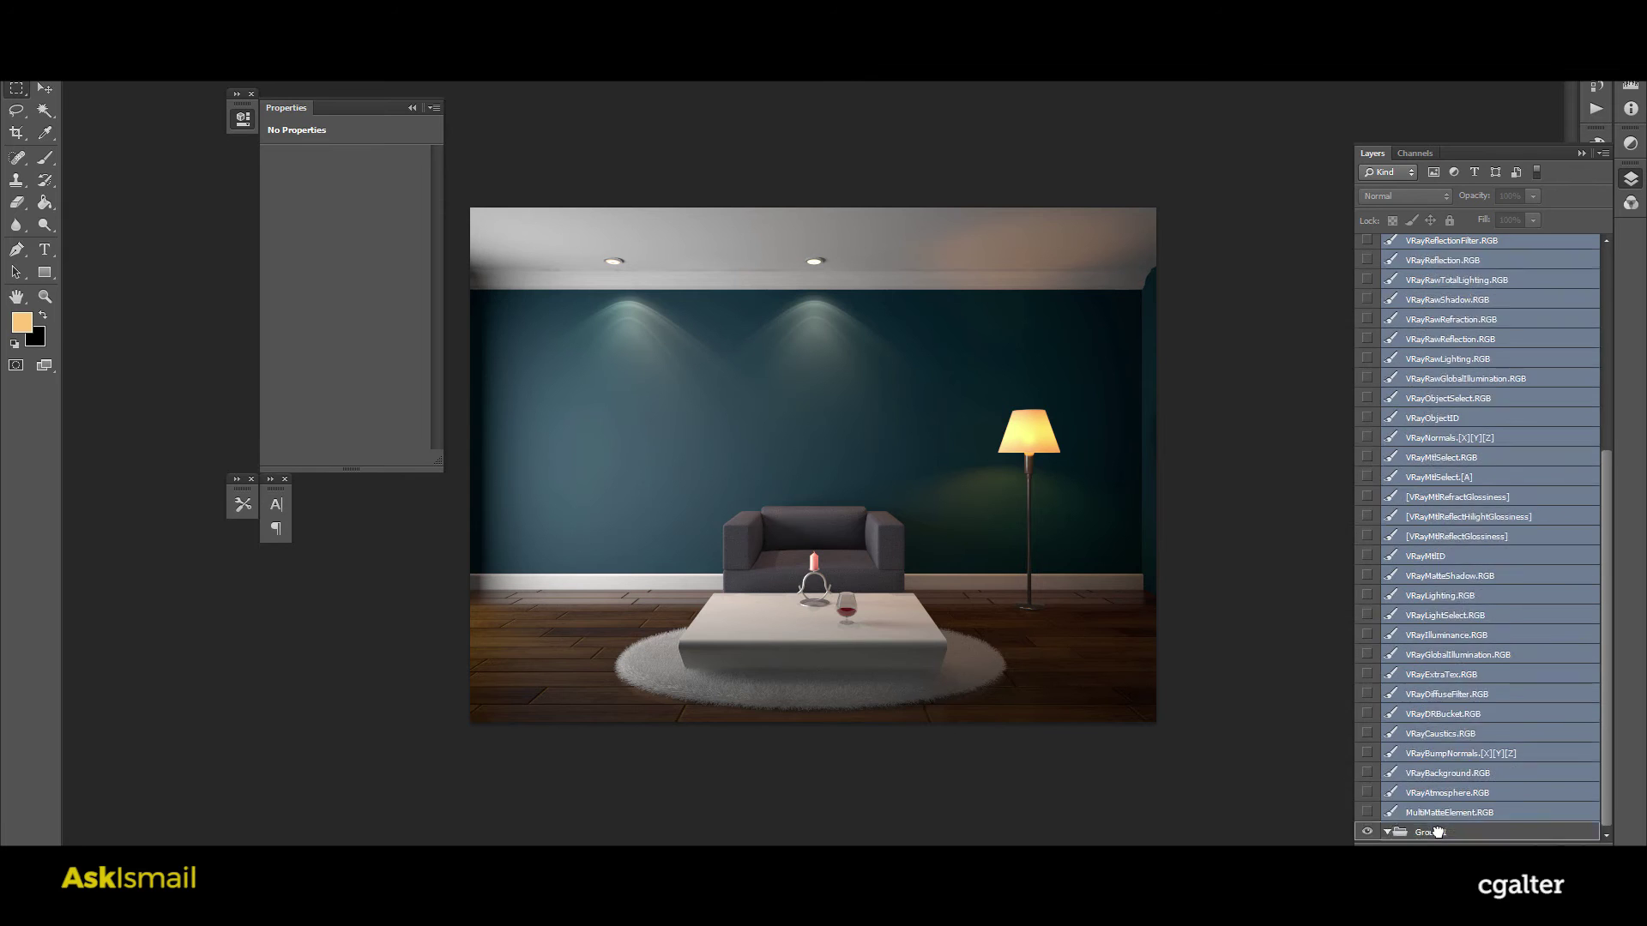
{"action": "scroll", "coordinate": [1407, 291], "scroll_direction": "up", "scroll_amount": 1}
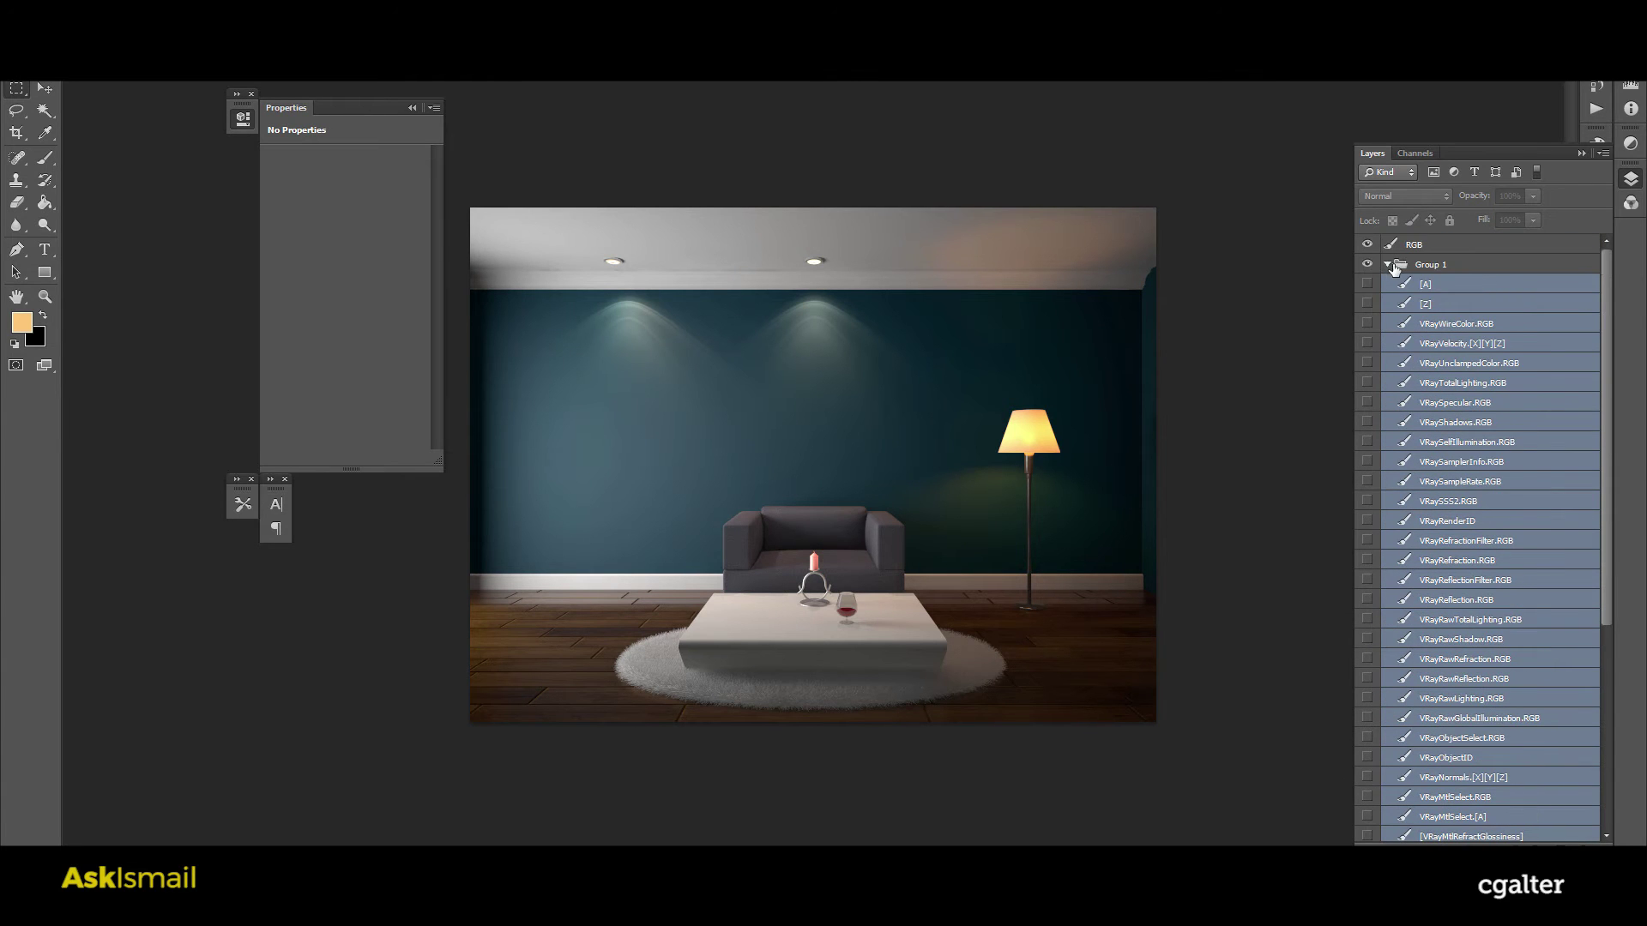
{"action": "left_click", "coordinate": [1387, 265]}
{"action": "double_click", "coordinate": [1430, 264]}
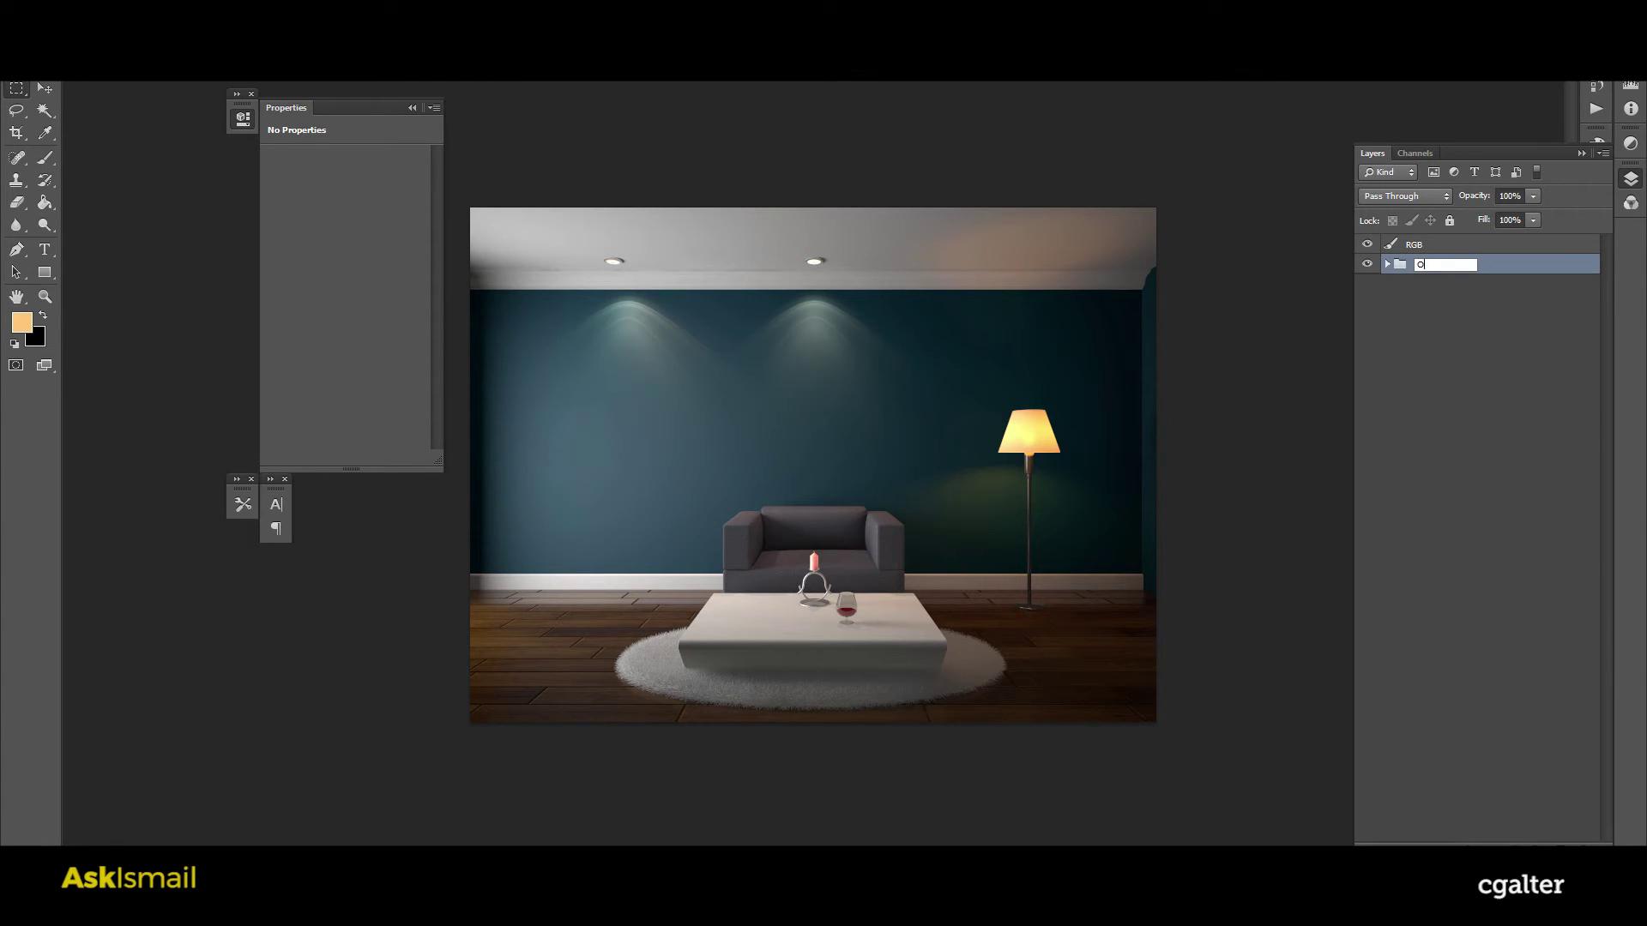
{"action": "key", "text": "Return"}
Create a new empty group above Other and name it Passes.
{"action": "key", "text": "ctrl+g"}
{"action": "double_click", "coordinate": [1430, 268]}
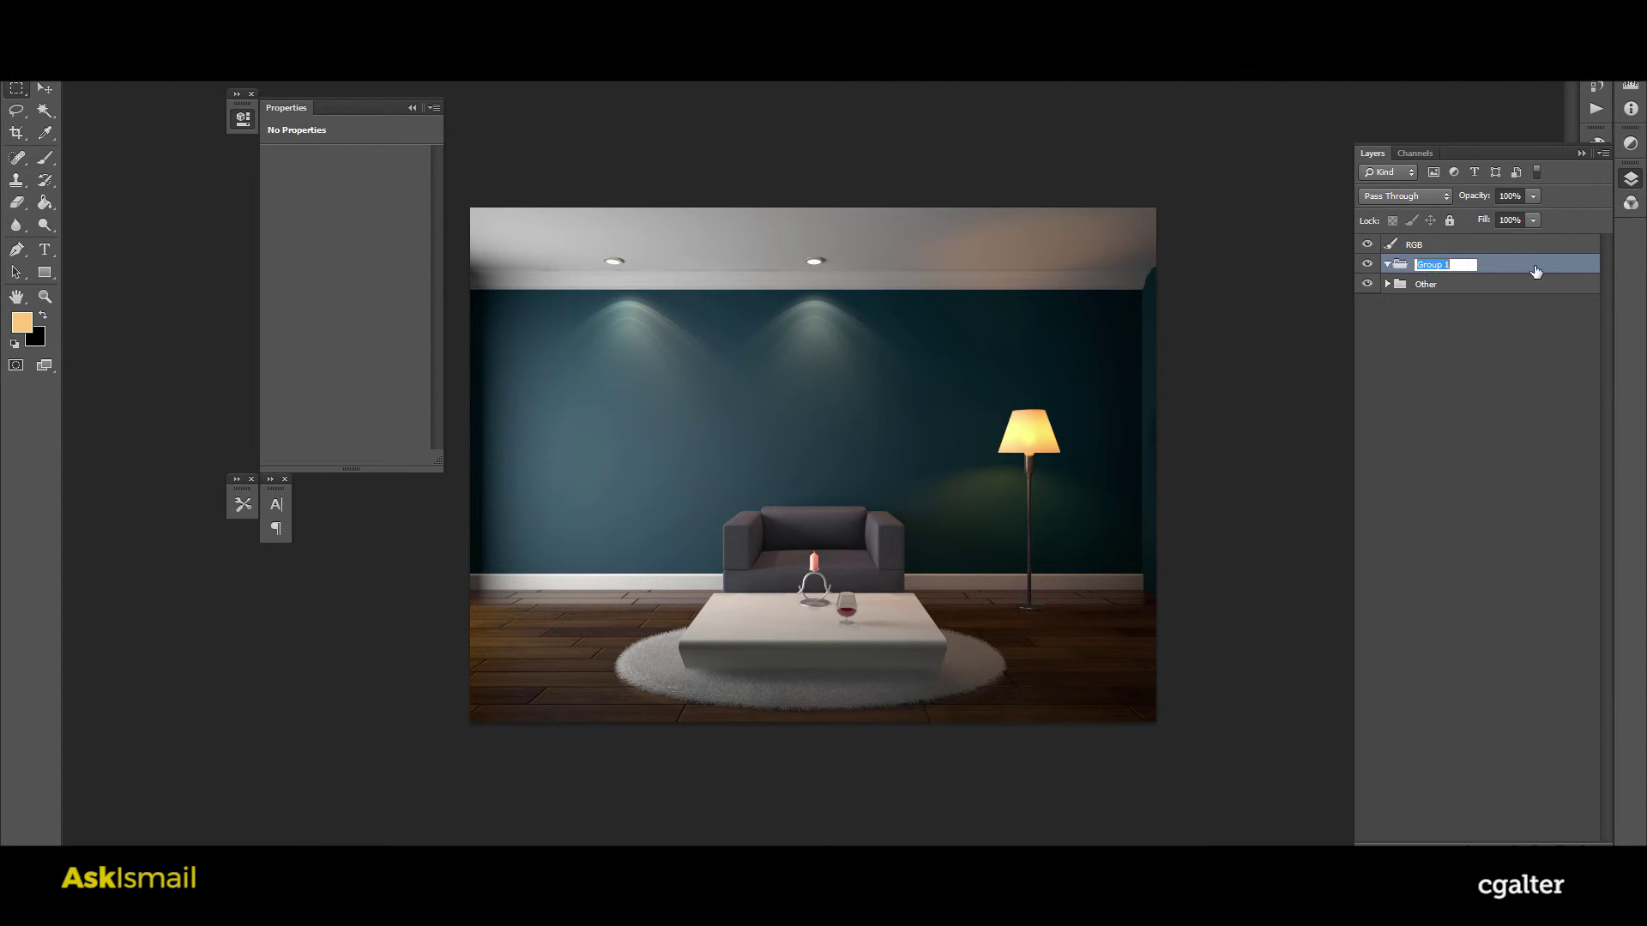
{"action": "type", "text": "P"}
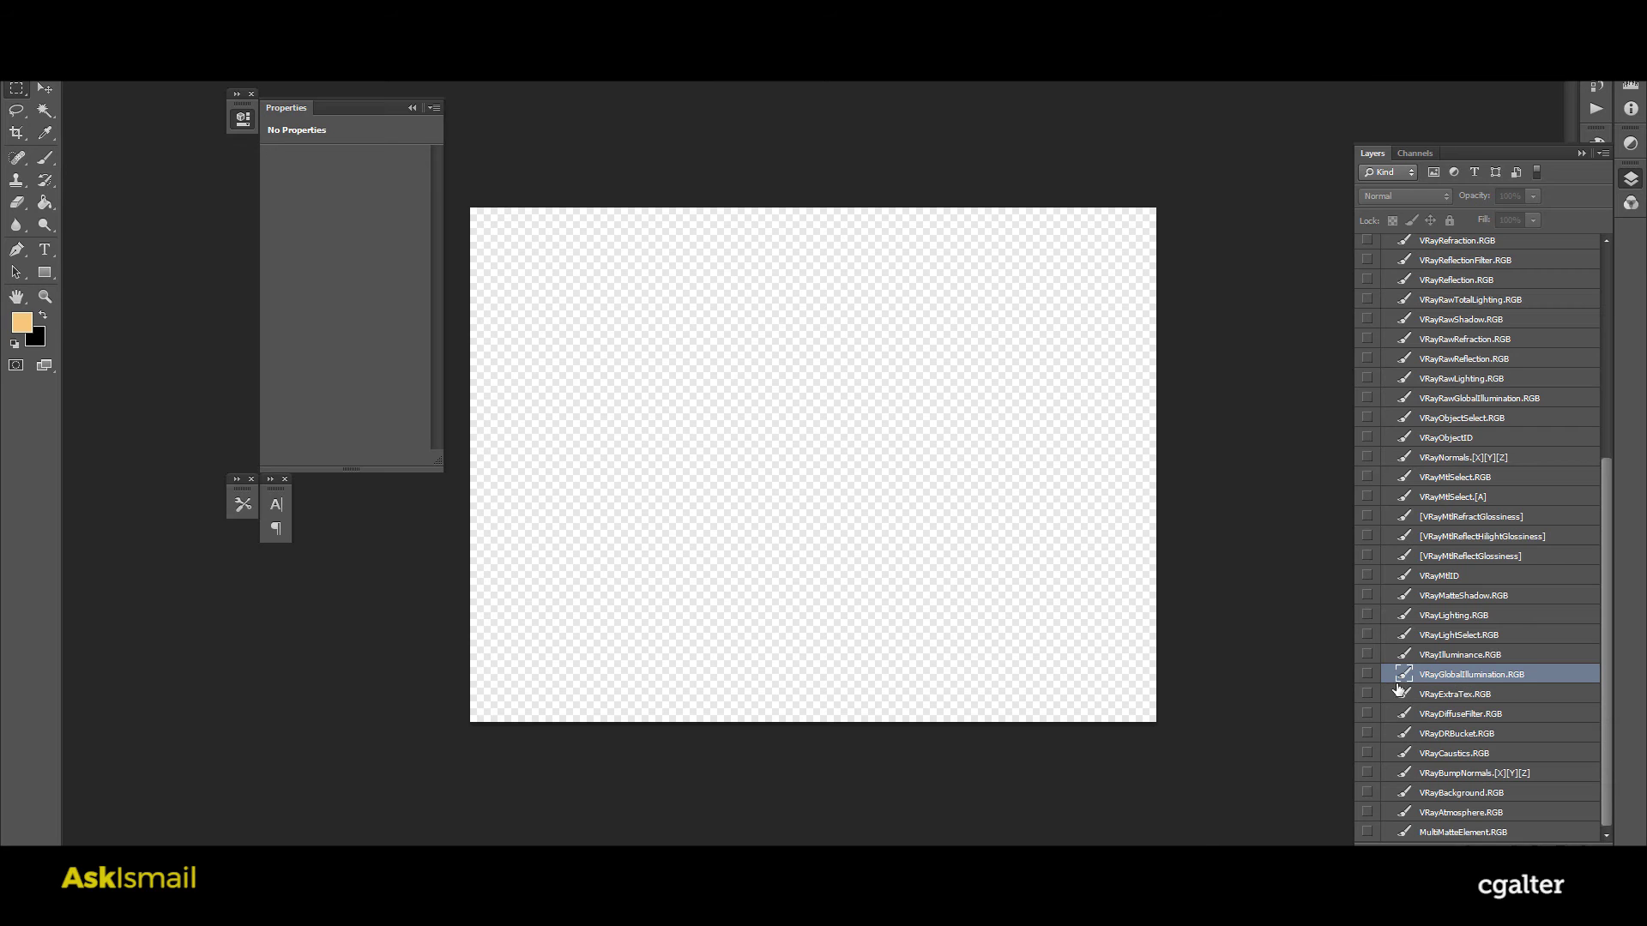
Show VRayGlobalIllumination and select the refraction, reflection, lighting and GI pass layers.
{"action": "left_click", "coordinate": [1367, 675]}
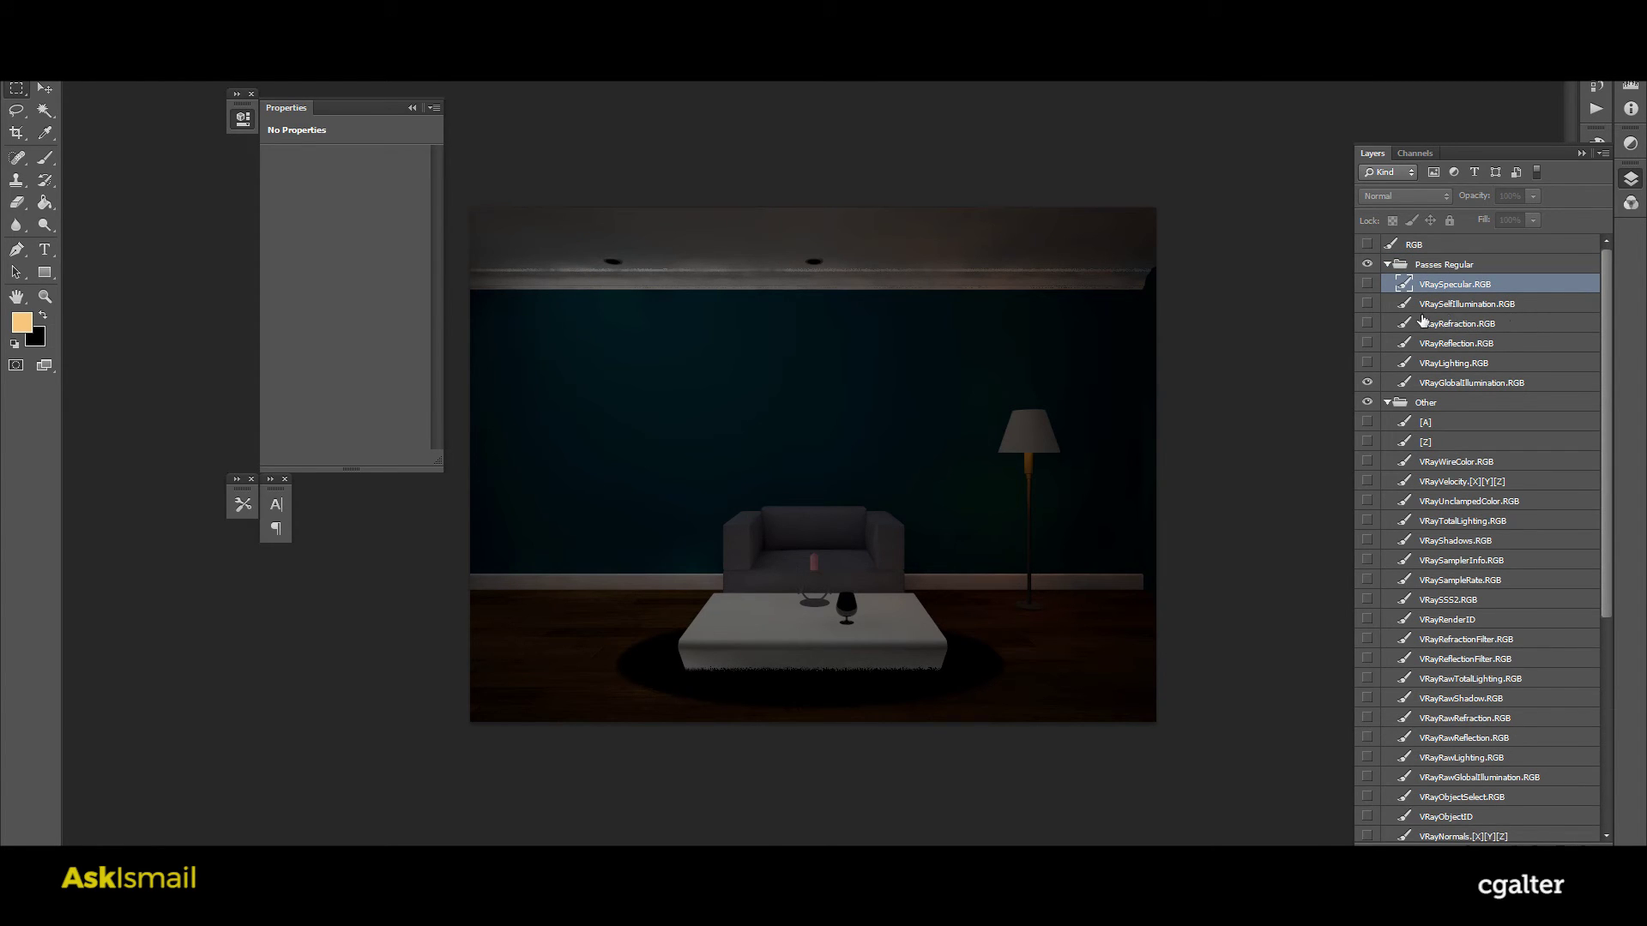
{"action": "left_click", "coordinate": [1459, 325]}
{"action": "left_click", "coordinate": [1479, 345]}
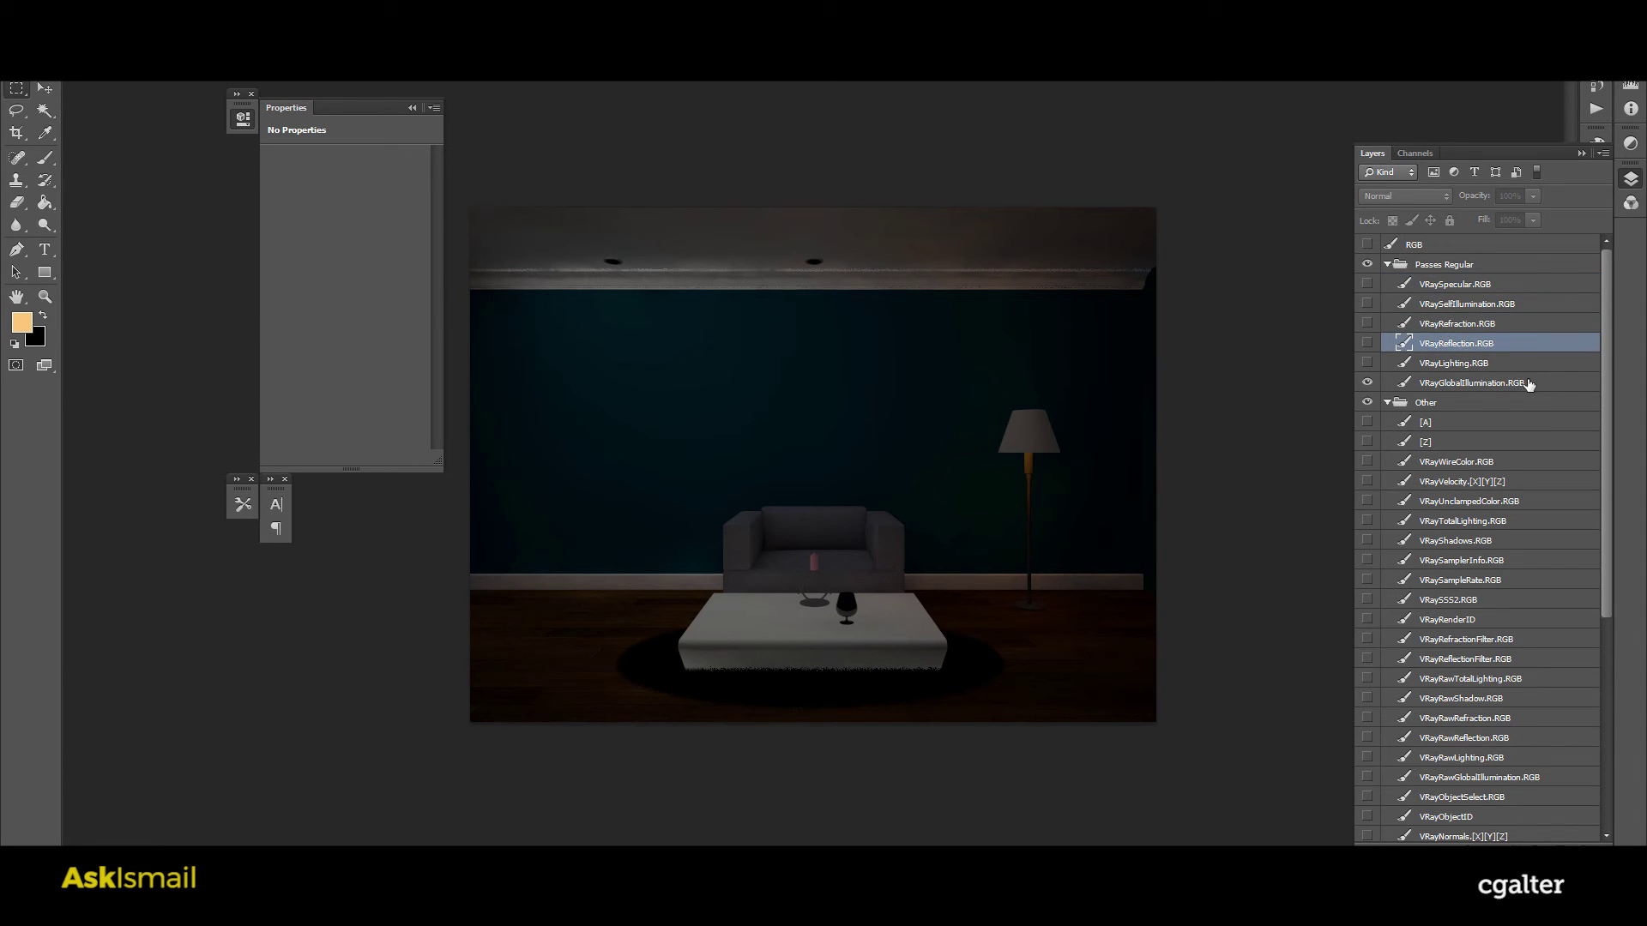
{"action": "left_click", "coordinate": [1463, 364]}
{"action": "left_click", "coordinate": [1423, 385]}
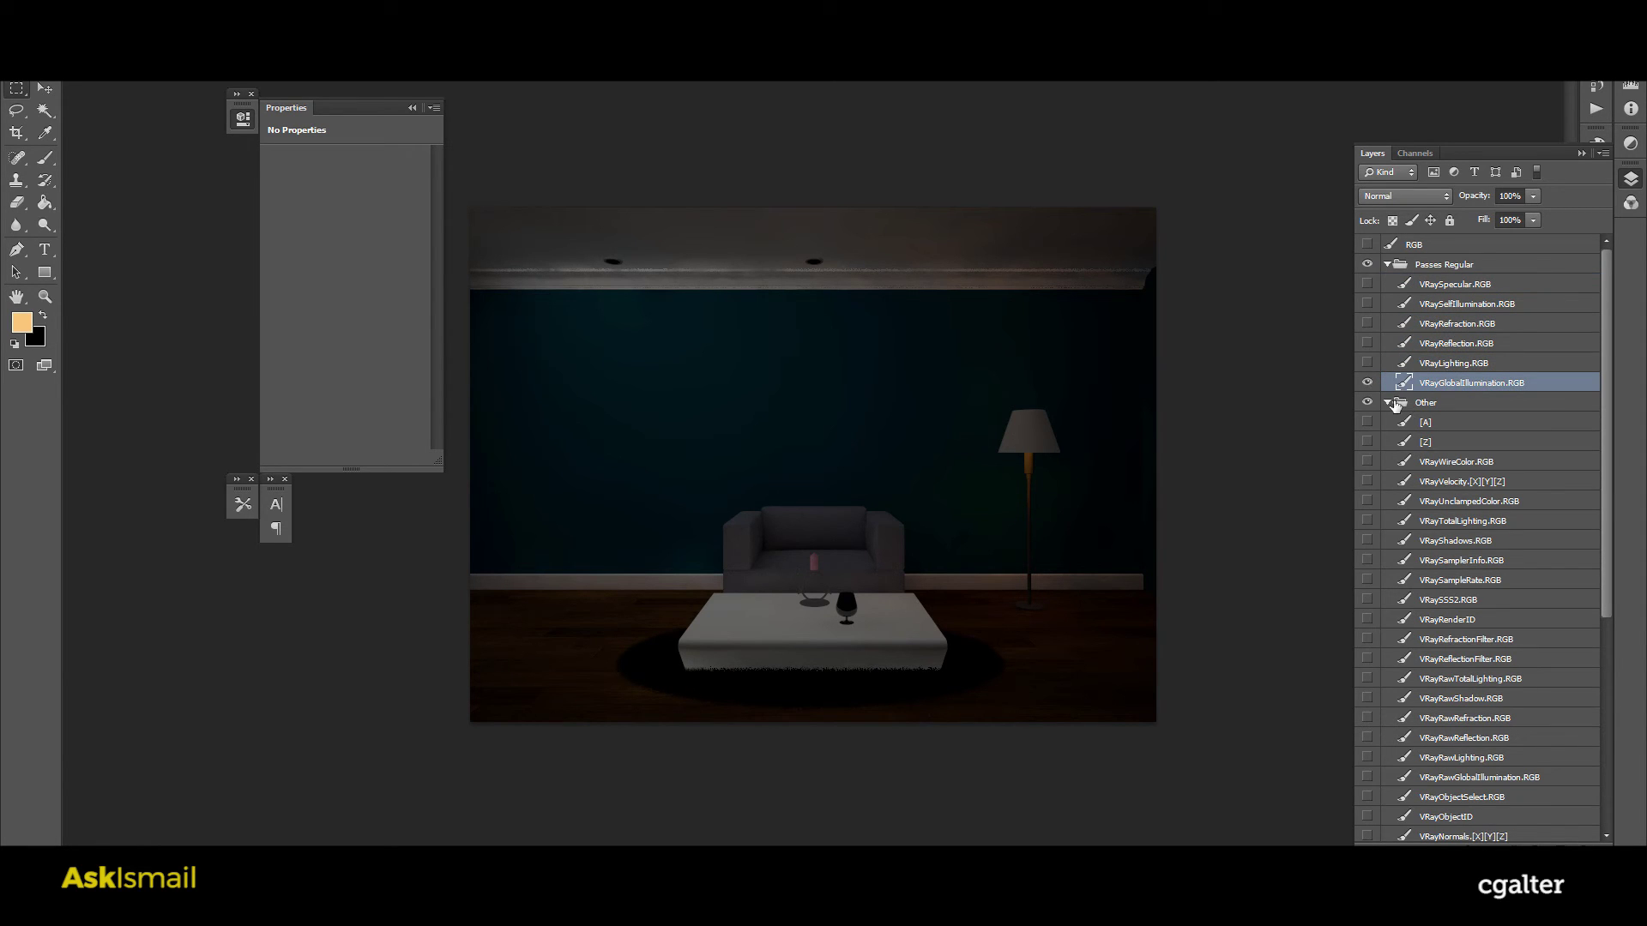
Collapse the Other group beneath Passes Regular.
{"action": "left_click", "coordinate": [1387, 403]}
{"action": "left_click", "coordinate": [1424, 403]}
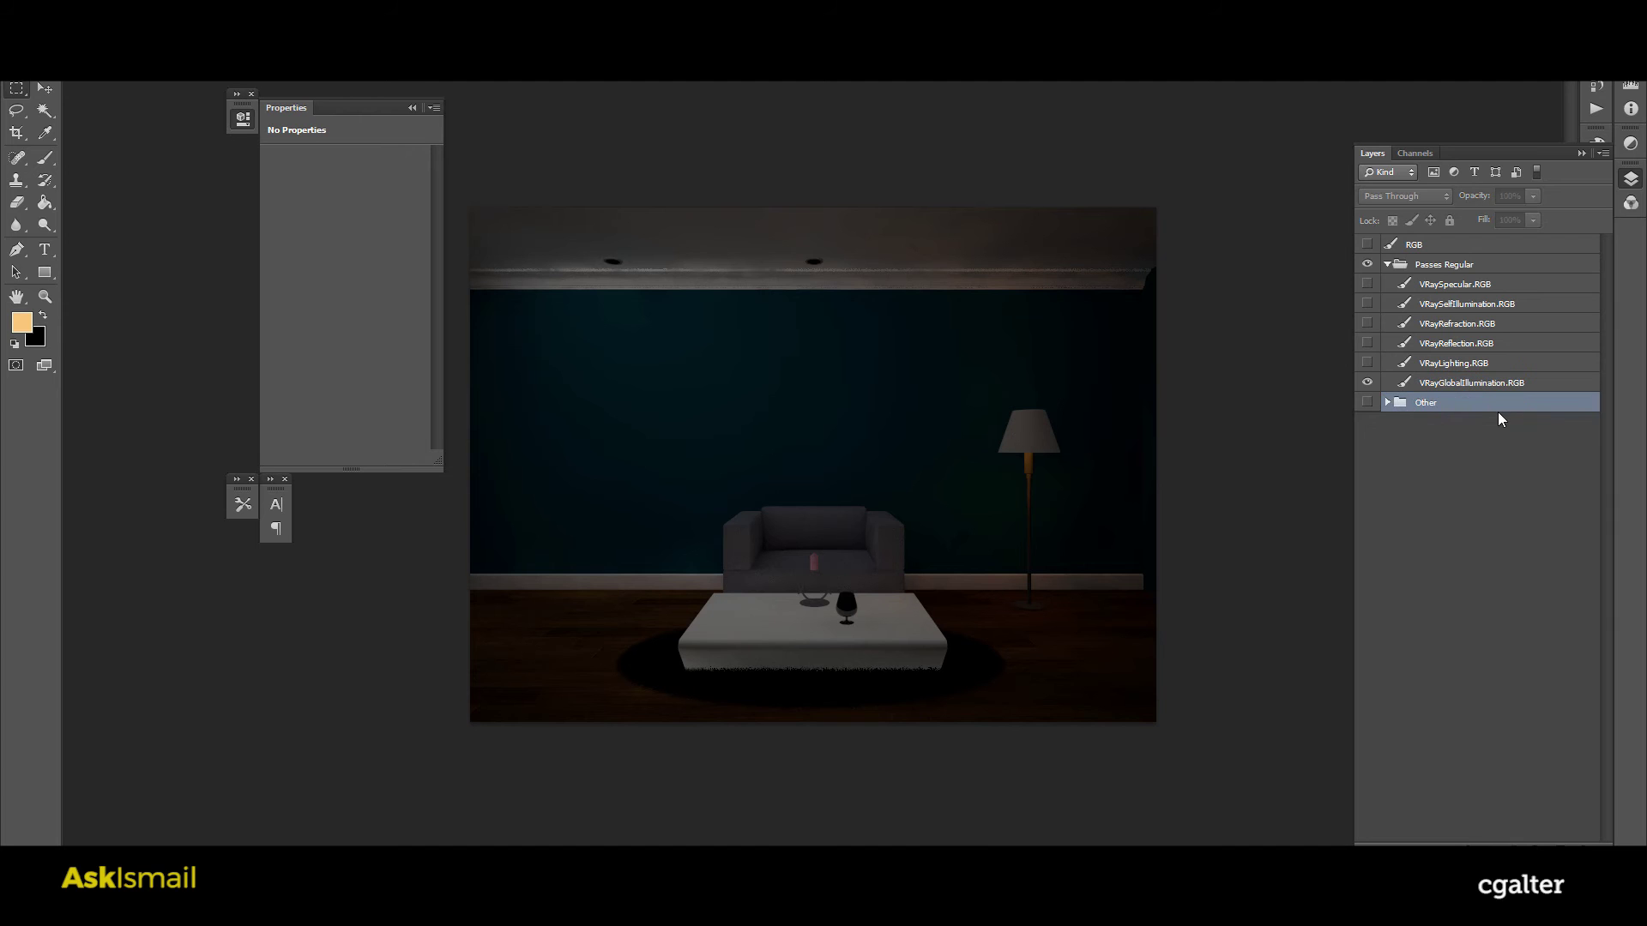
{"action": "left_click", "coordinate": [1403, 265]}
Make all six passes visible and set their blend mode to Linear Dodge (Add).
{"action": "left_click_drag", "start_coordinate": [1367, 363], "coordinate": [1367, 284]}
{"action": "left_click", "coordinate": [1456, 289]}
{"action": "left_click", "coordinate": [1472, 384], "text": "shift"}
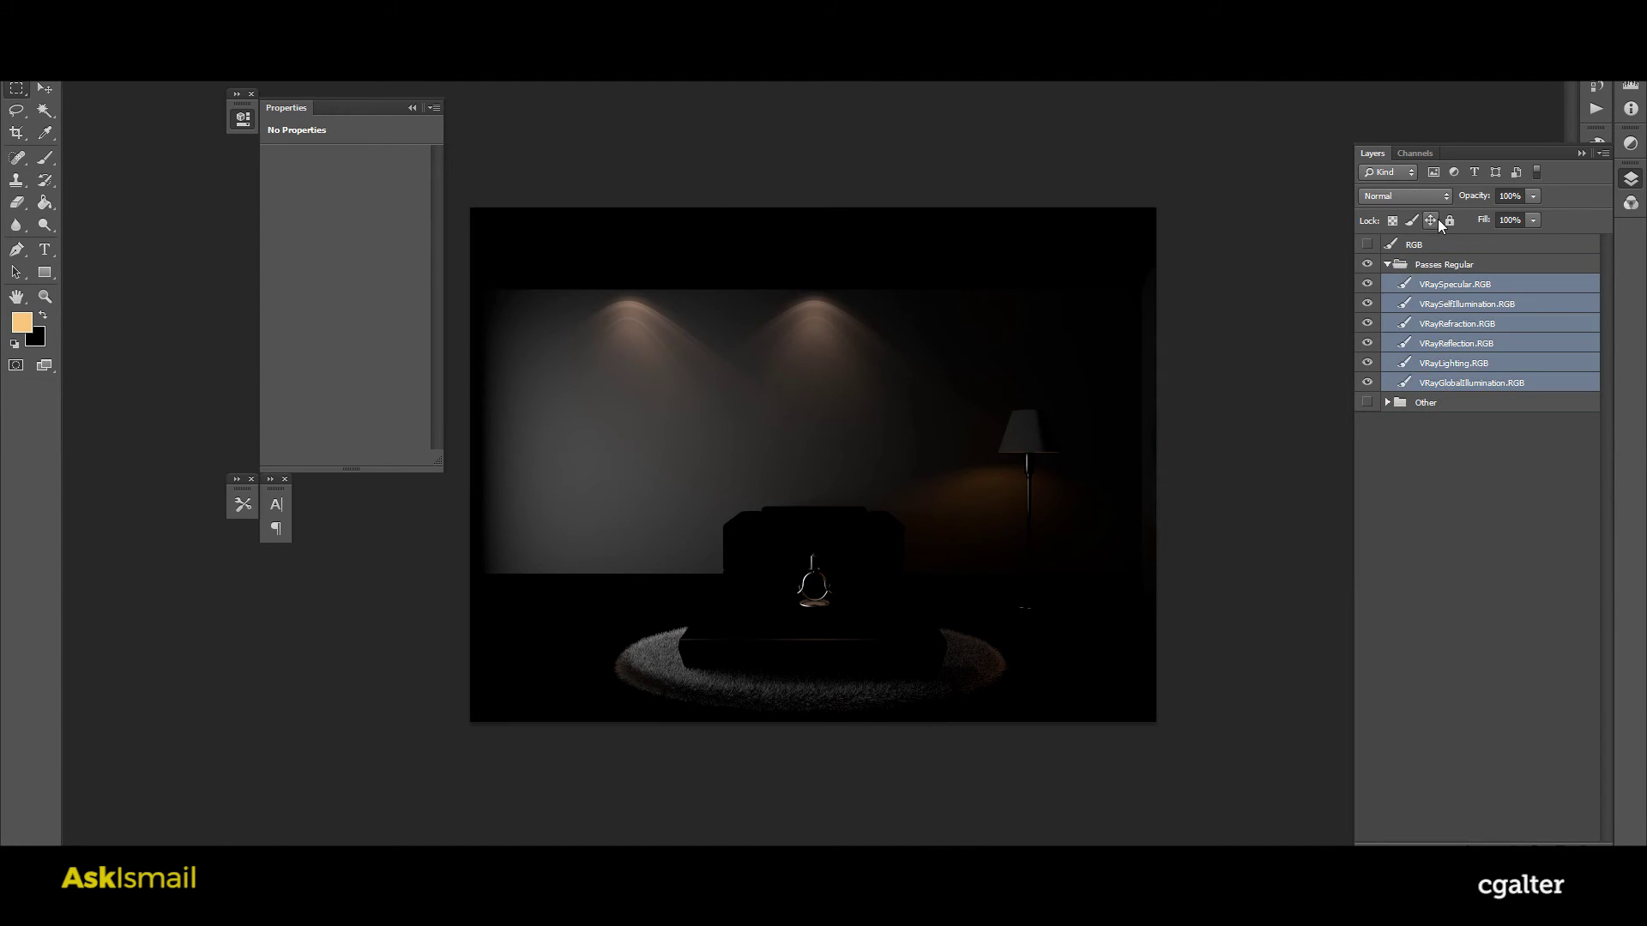
{"action": "left_click", "coordinate": [1429, 193]}
{"action": "left_click", "coordinate": [1411, 379]}
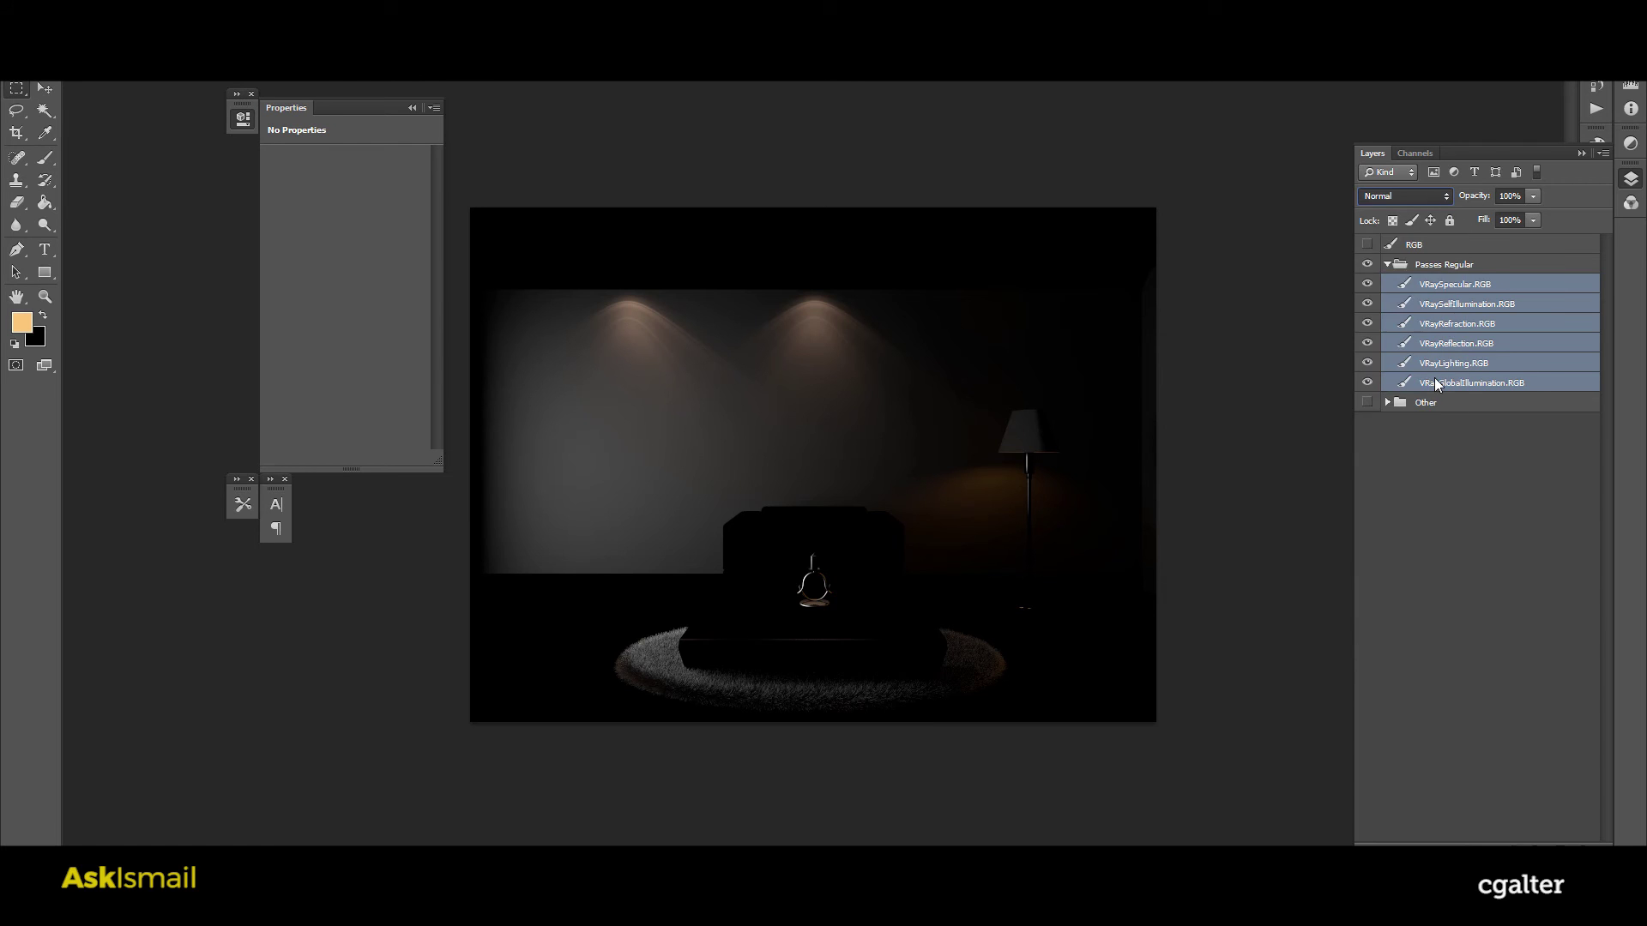
Turn the RGB beauty layer back on for comparison.
{"action": "left_click", "coordinate": [1367, 245]}
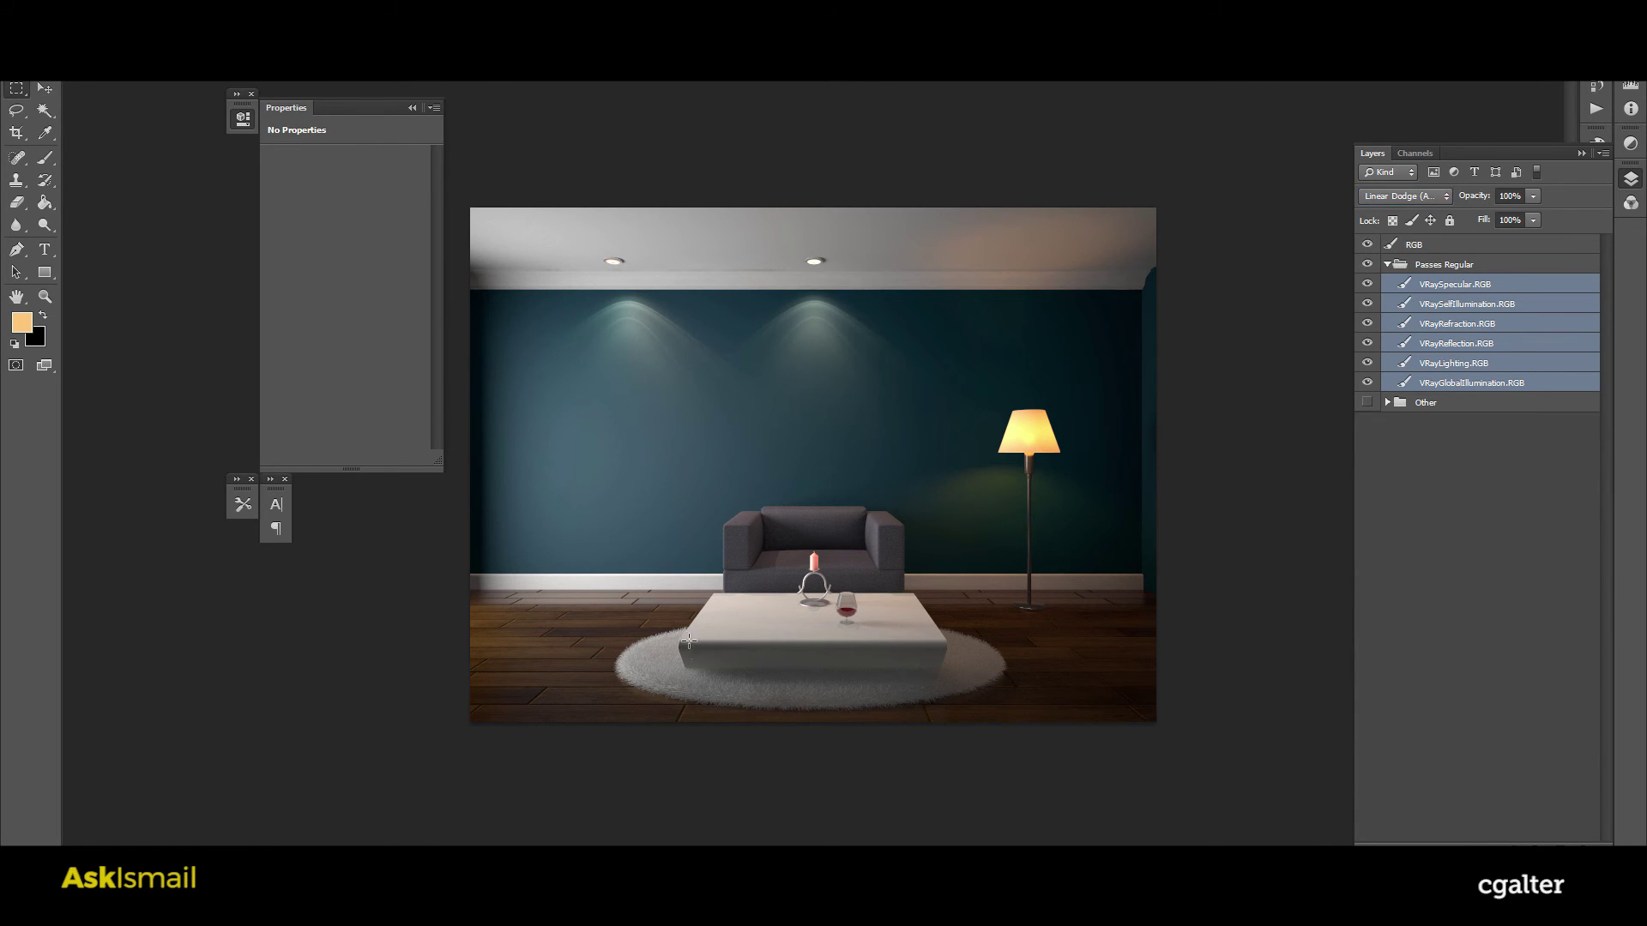
{"action": "scroll", "coordinate": [640, 707], "scroll_direction": "up", "scroll_amount": 5}
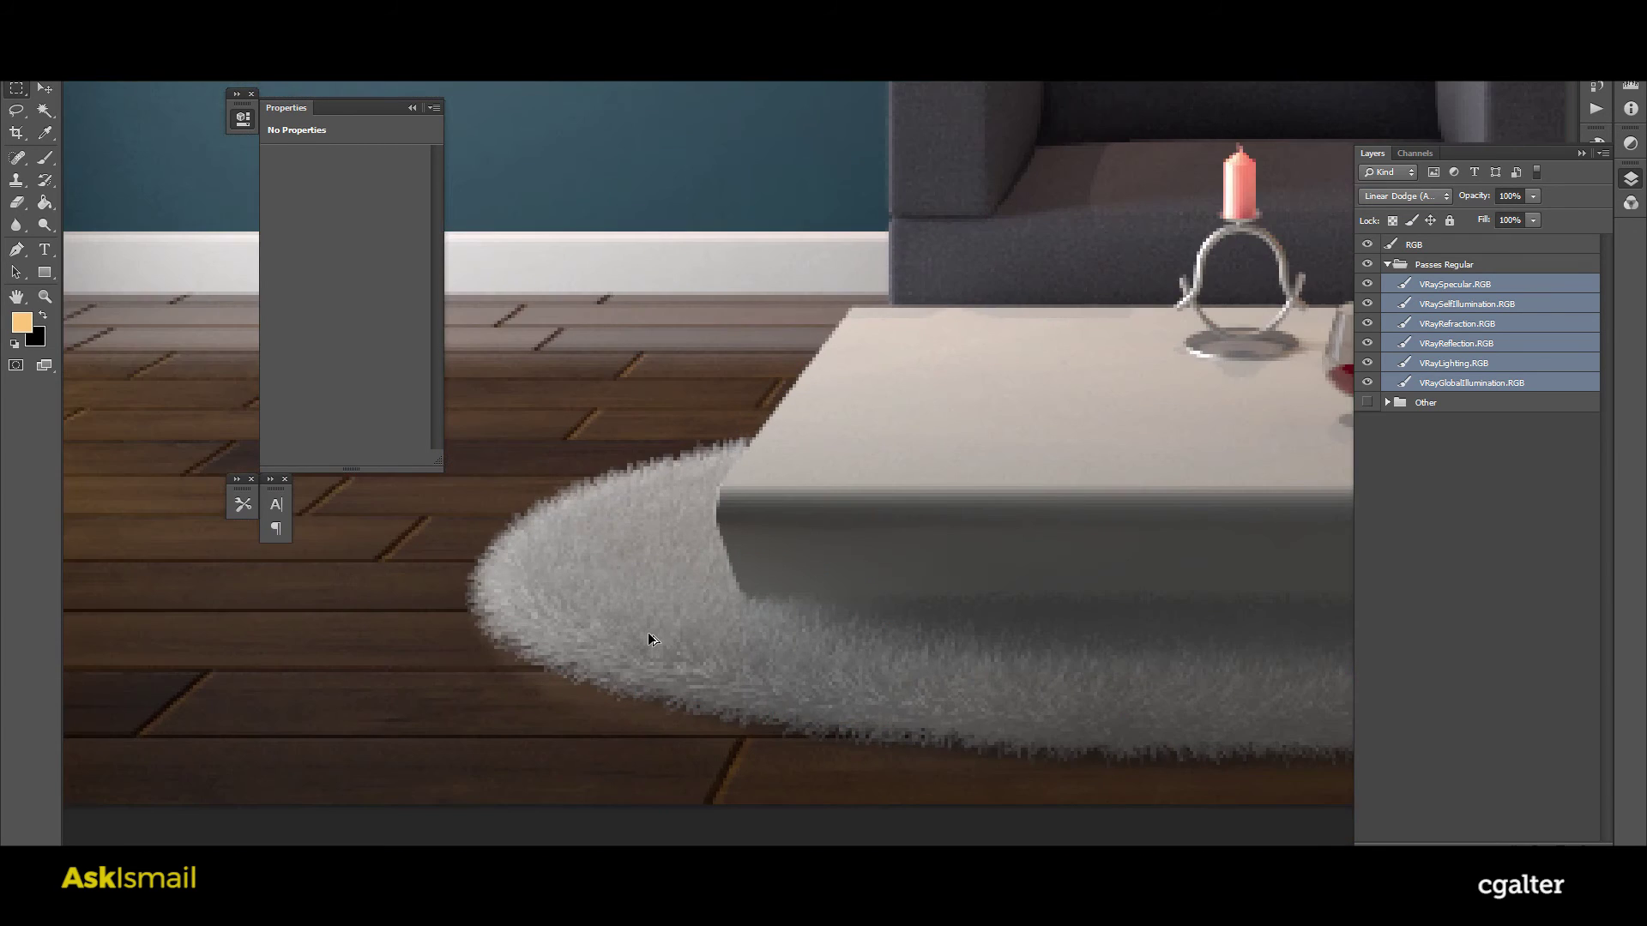
{"action": "scroll", "coordinate": [649, 639], "scroll_direction": "down", "scroll_amount": 5}
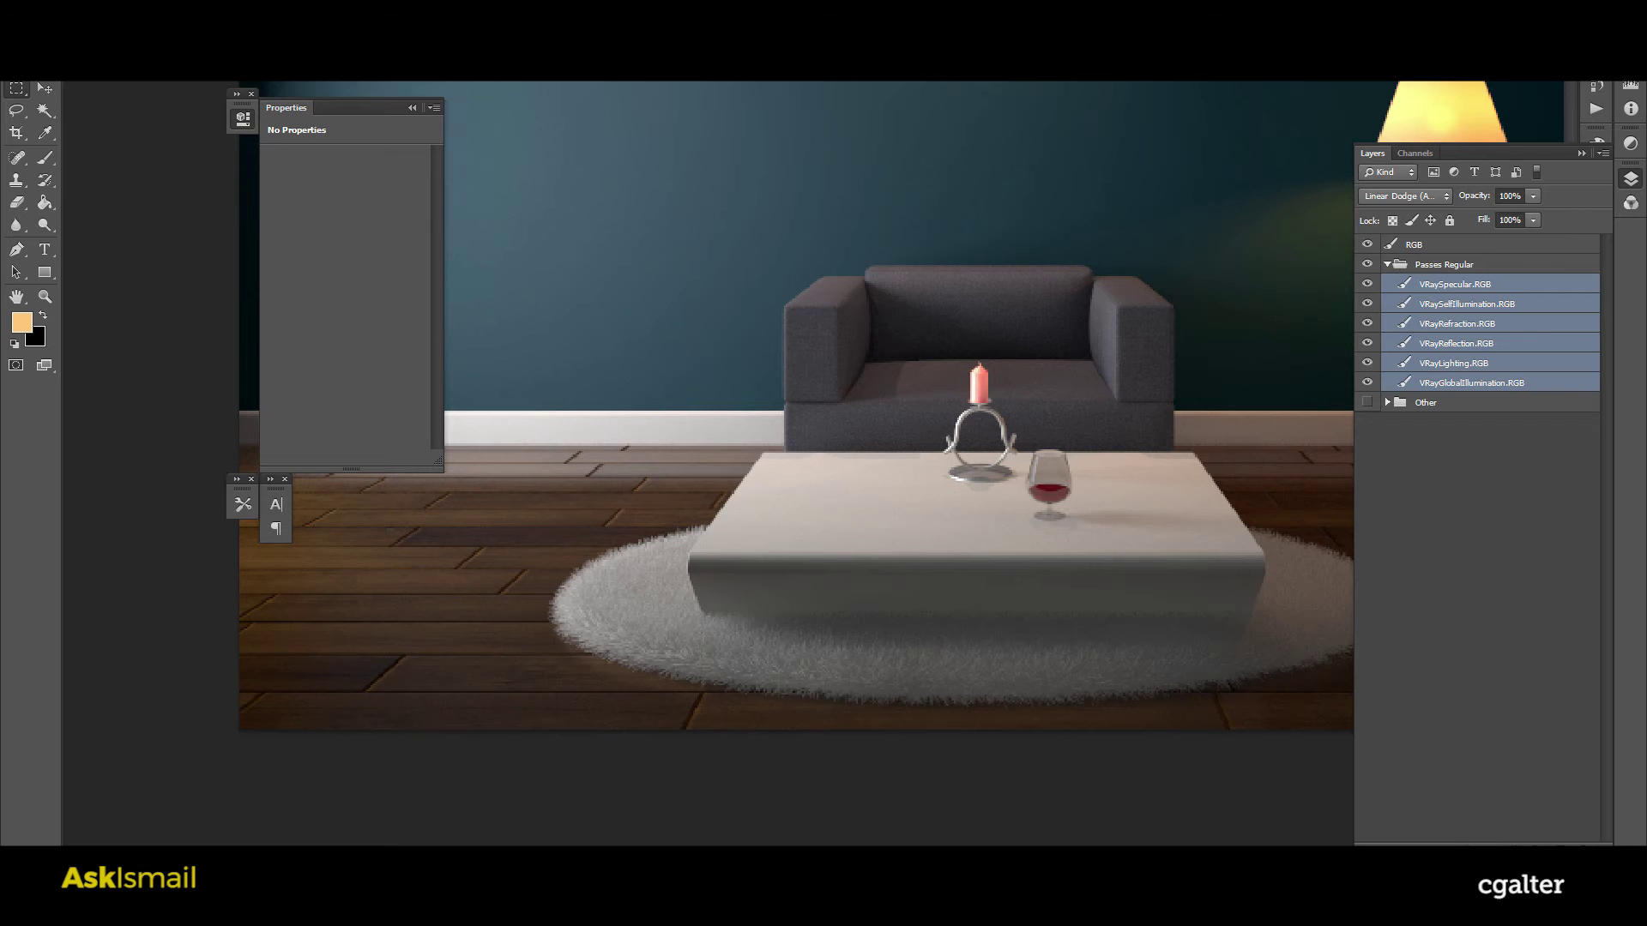
{"action": "left_click", "coordinate": [1440, 284]}
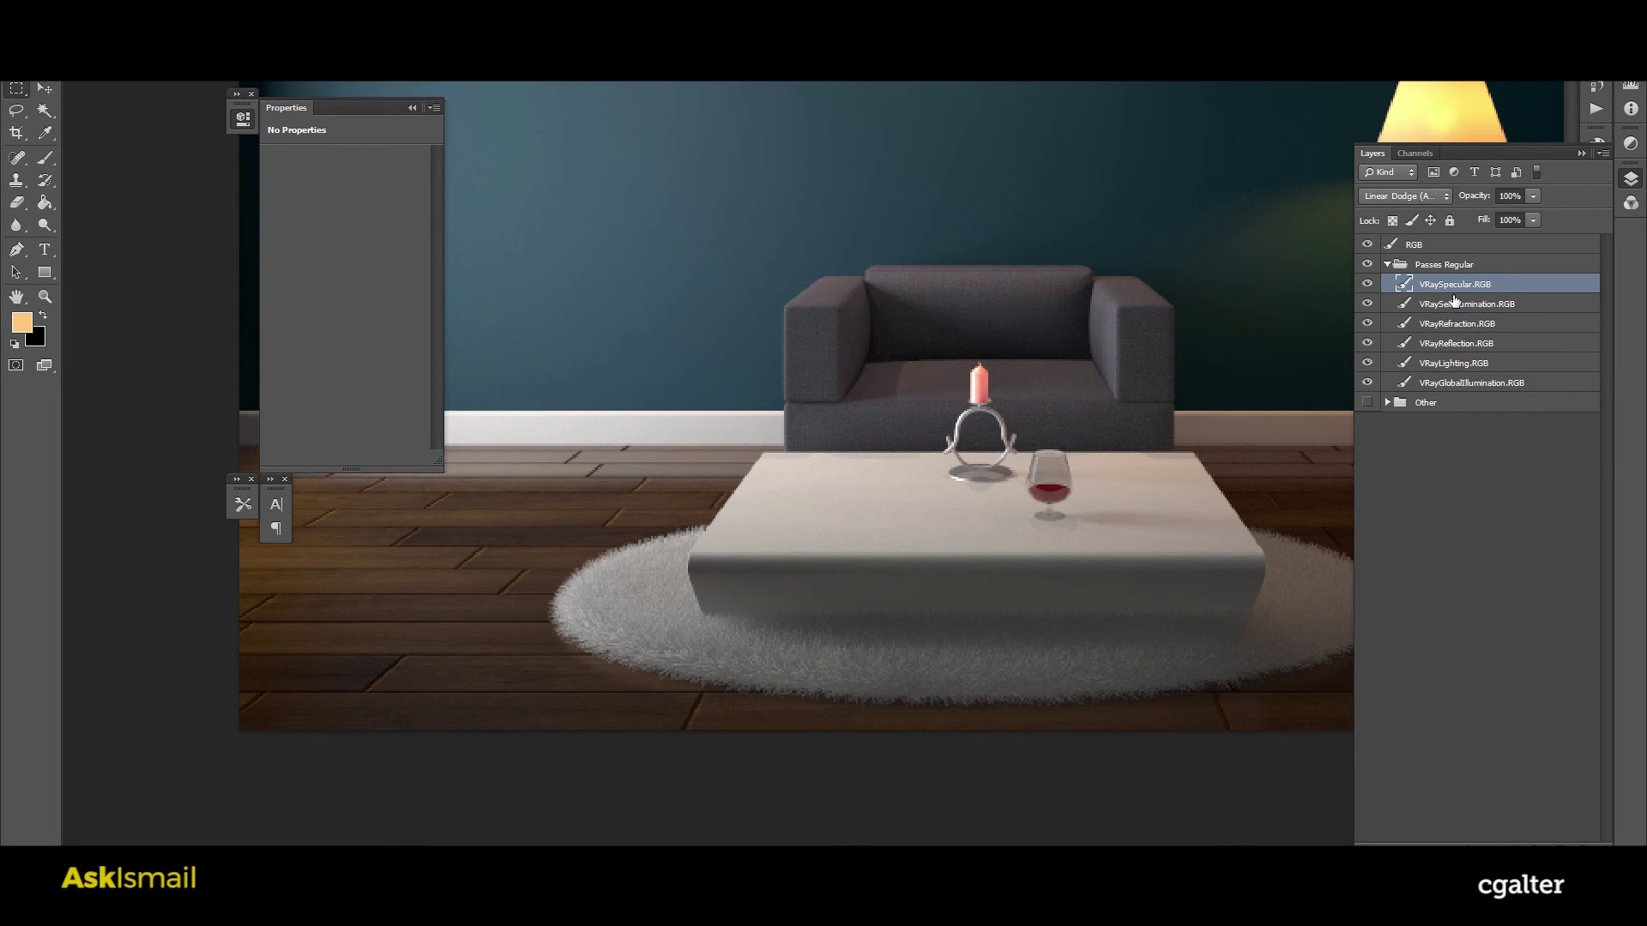
{"action": "left_click", "coordinate": [1458, 384], "text": "shift"}
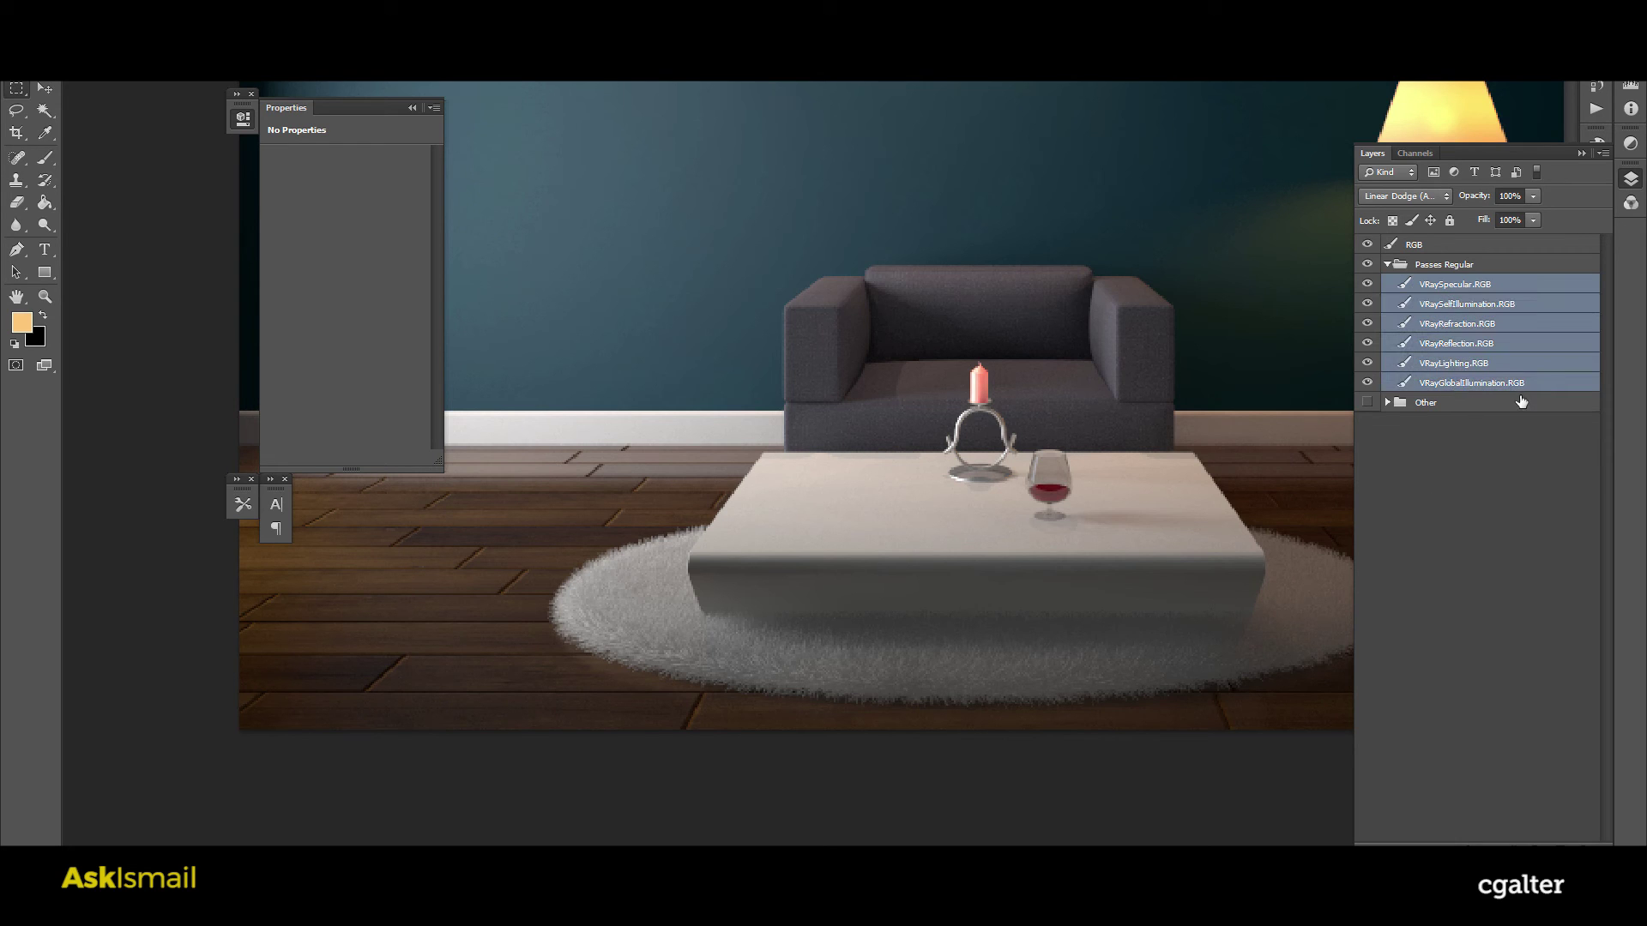
{"action": "left_click", "coordinate": [1423, 249]}
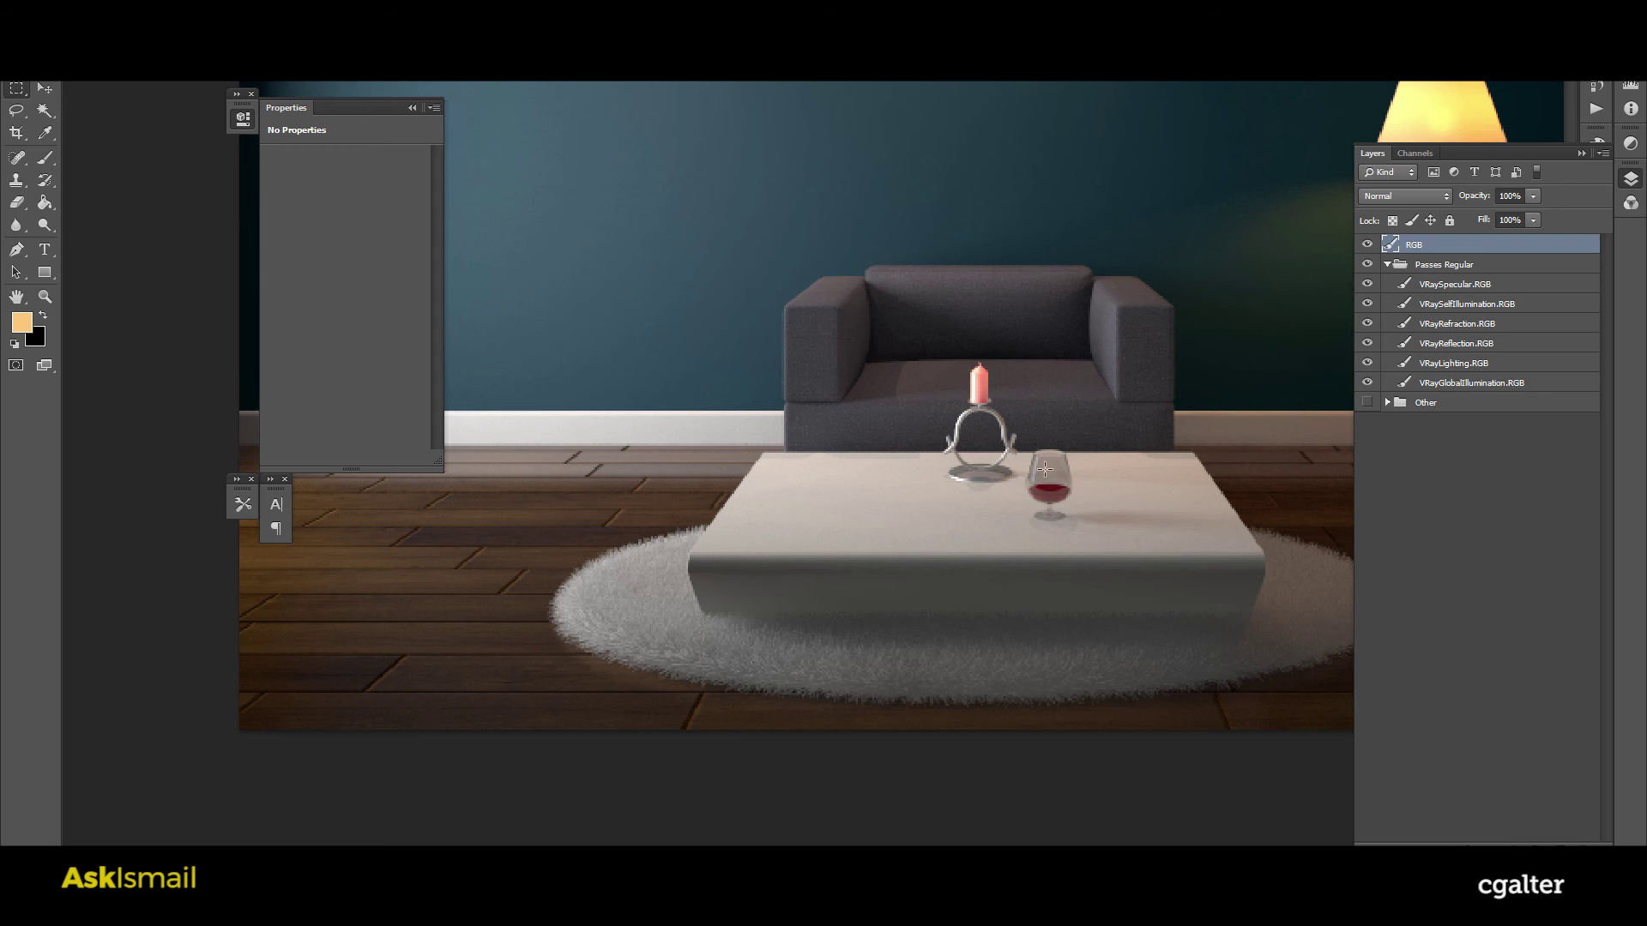
{"action": "scroll", "coordinate": [1036, 519], "scroll_direction": "up", "scroll_amount": 3}
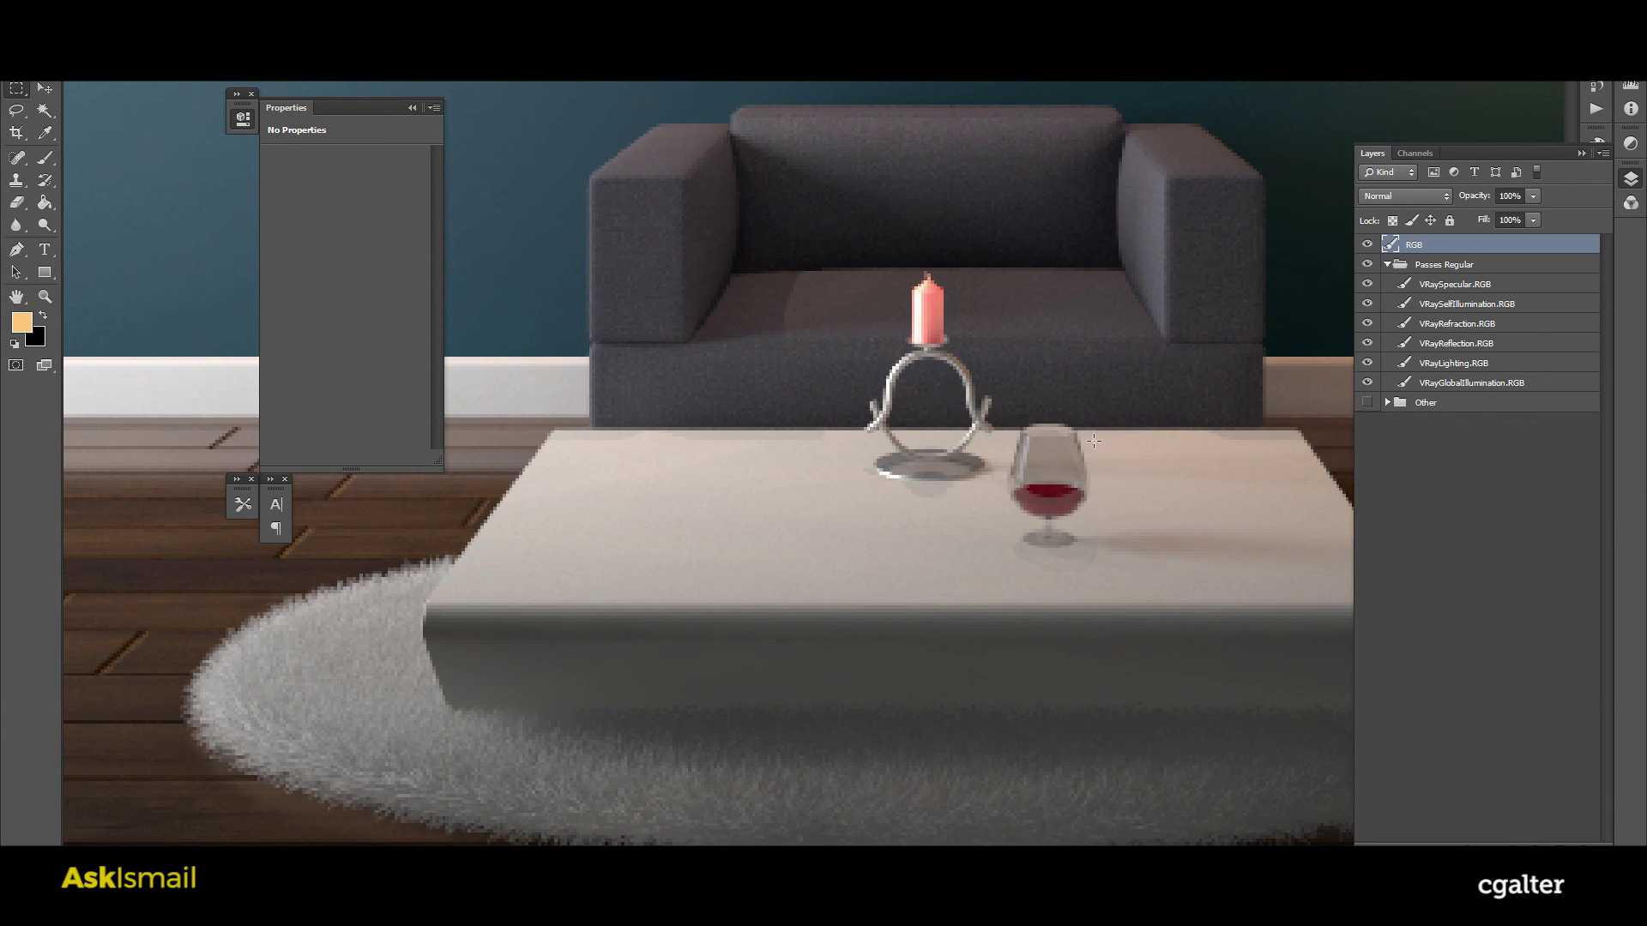
{"action": "left_click", "coordinate": [1461, 285]}
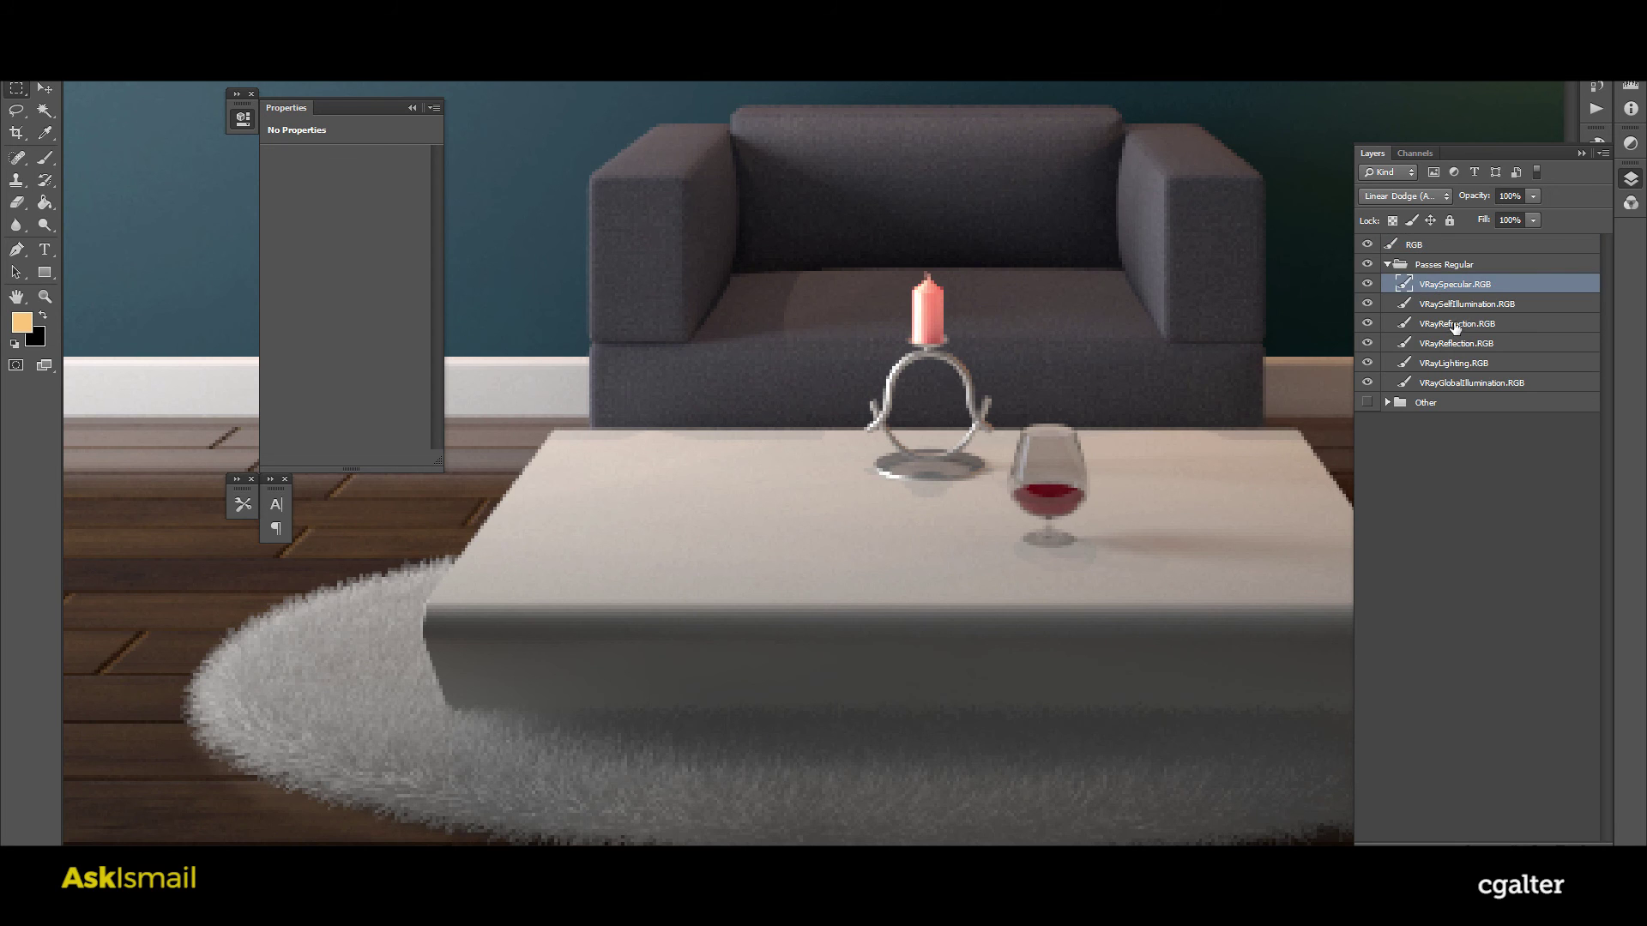